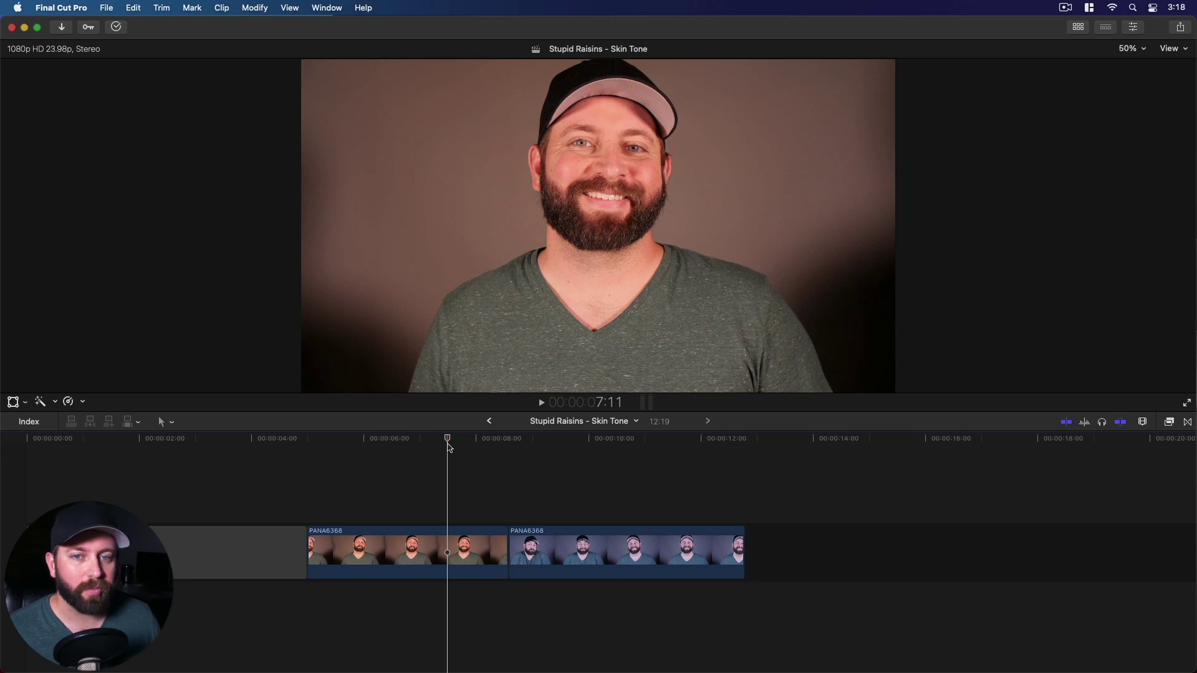
Step: Scrub through both clips to compare their colour, ending on the first clip's frame
{"action": "left_click_drag", "start_coordinate": [449, 447], "coordinate": [481, 445]}
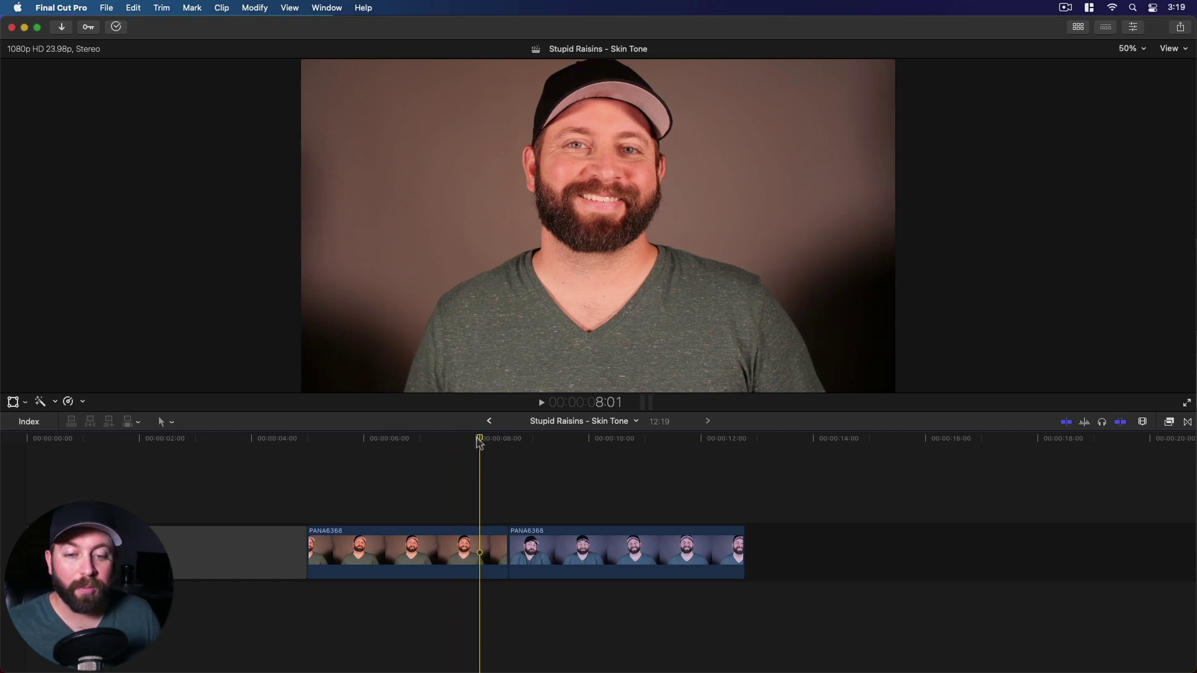
{"action": "left_click", "coordinate": [450, 440]}
{"action": "left_click_drag", "start_coordinate": [450, 440], "coordinate": [486, 441]}
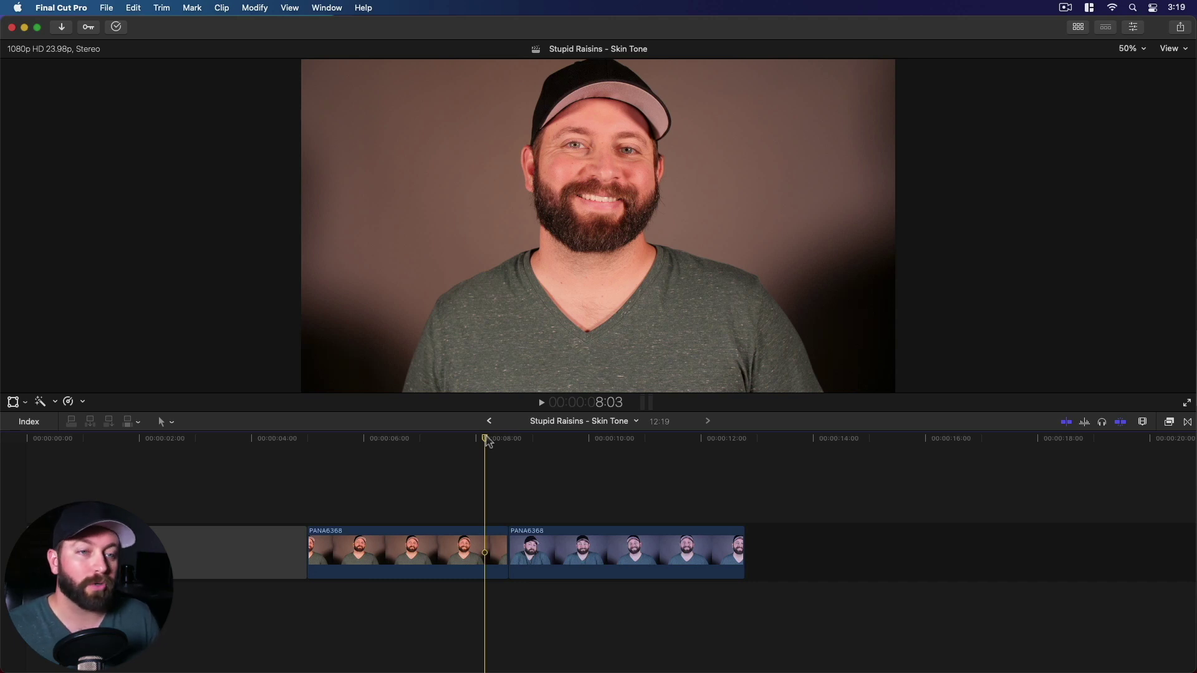
{"action": "left_click_drag", "start_coordinate": [488, 440], "coordinate": [451, 440]}
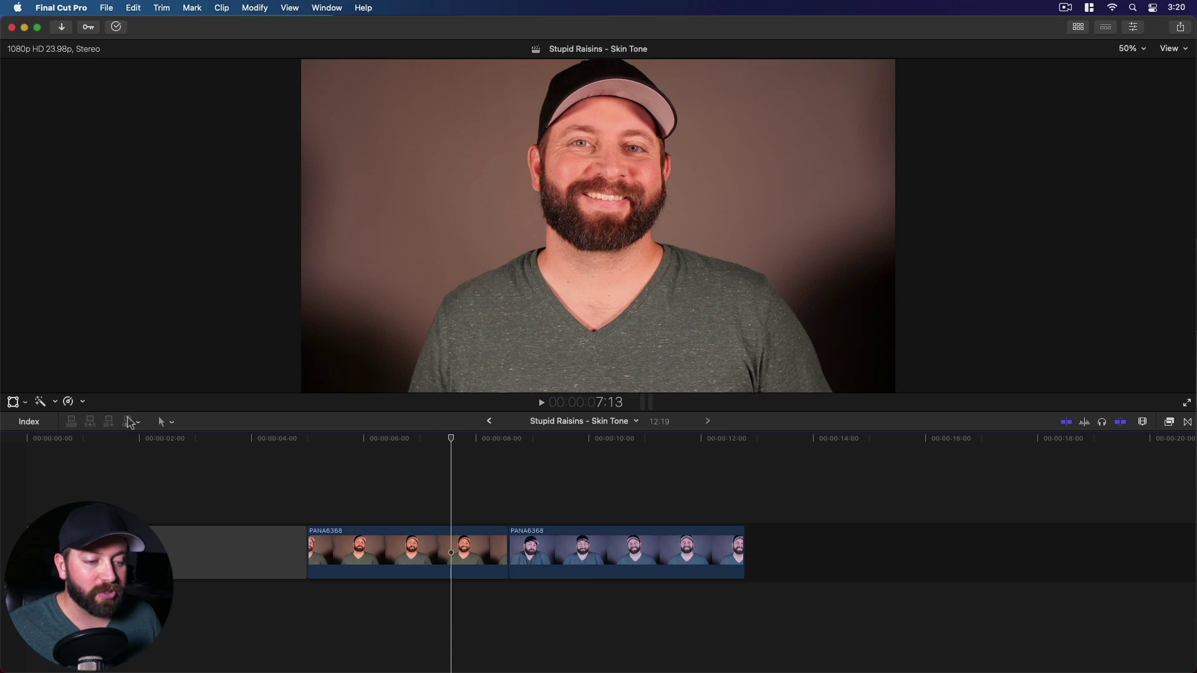
Step: Apply automatic Balance Color to the first PANA6368 clip
{"action": "key", "text": "c"}
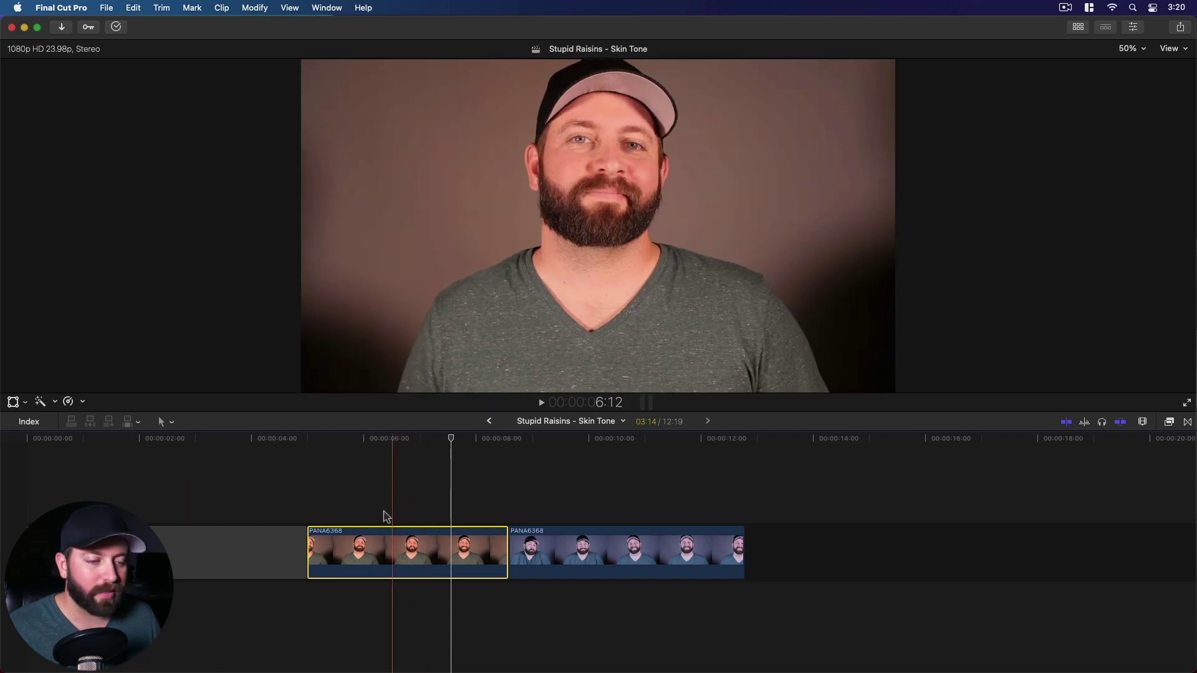
{"action": "left_click", "coordinate": [41, 402]}
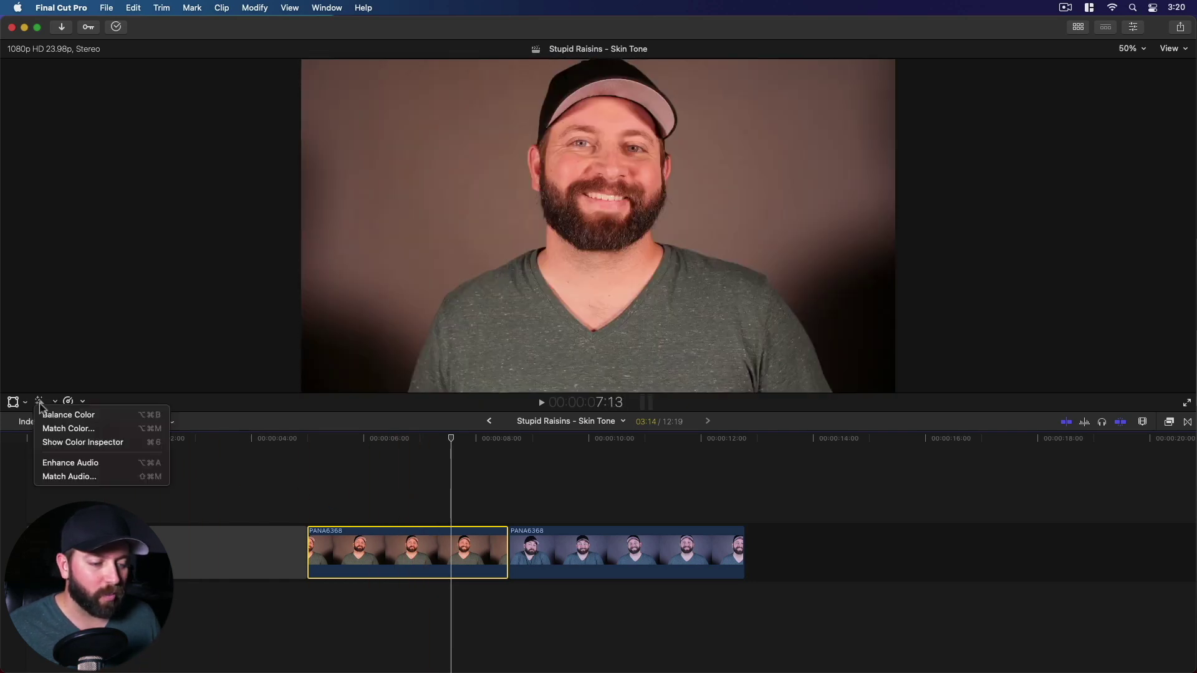
{"action": "left_click", "coordinate": [104, 417]}
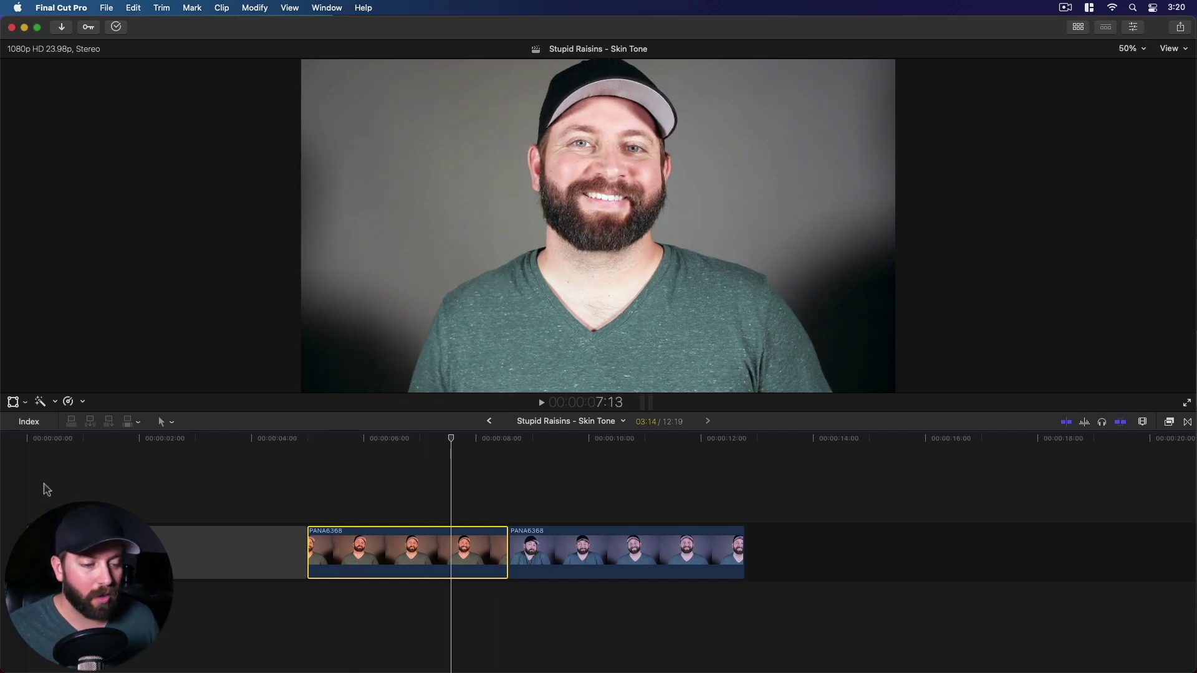
Step: Apply automatic Balance Color to the second PANA6368 clip, then reselect the first clip
{"action": "left_click", "coordinate": [615, 546]}
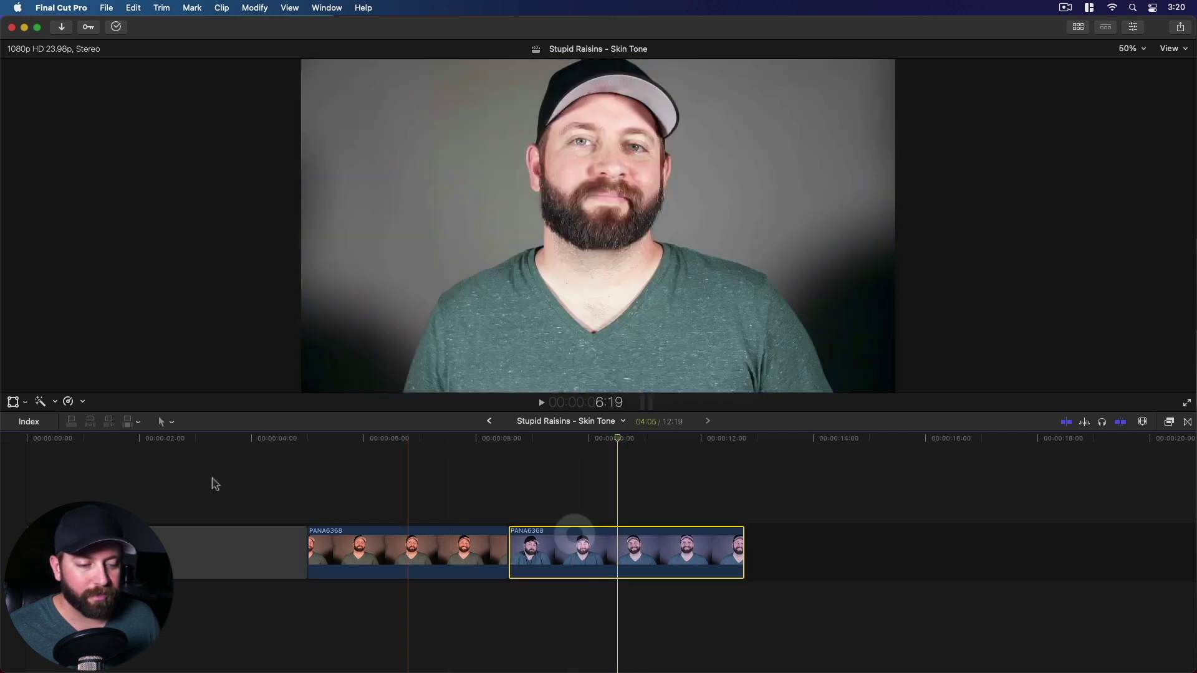
{"action": "left_click", "coordinate": [40, 402]}
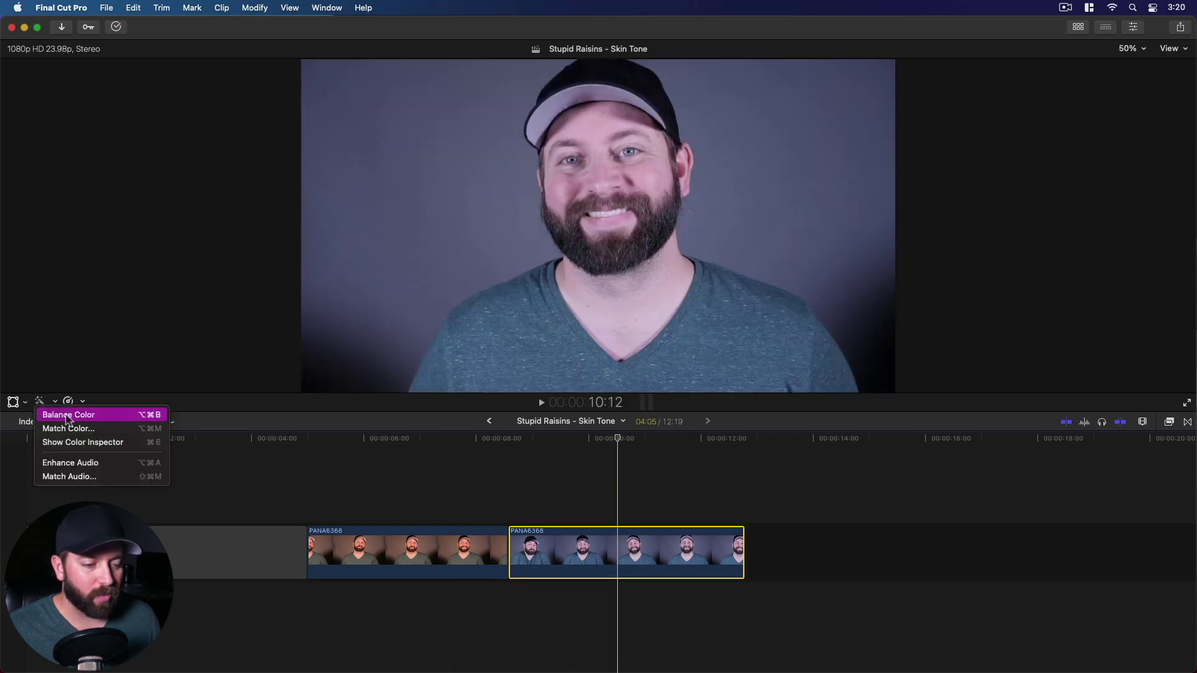
{"action": "left_click", "coordinate": [67, 416]}
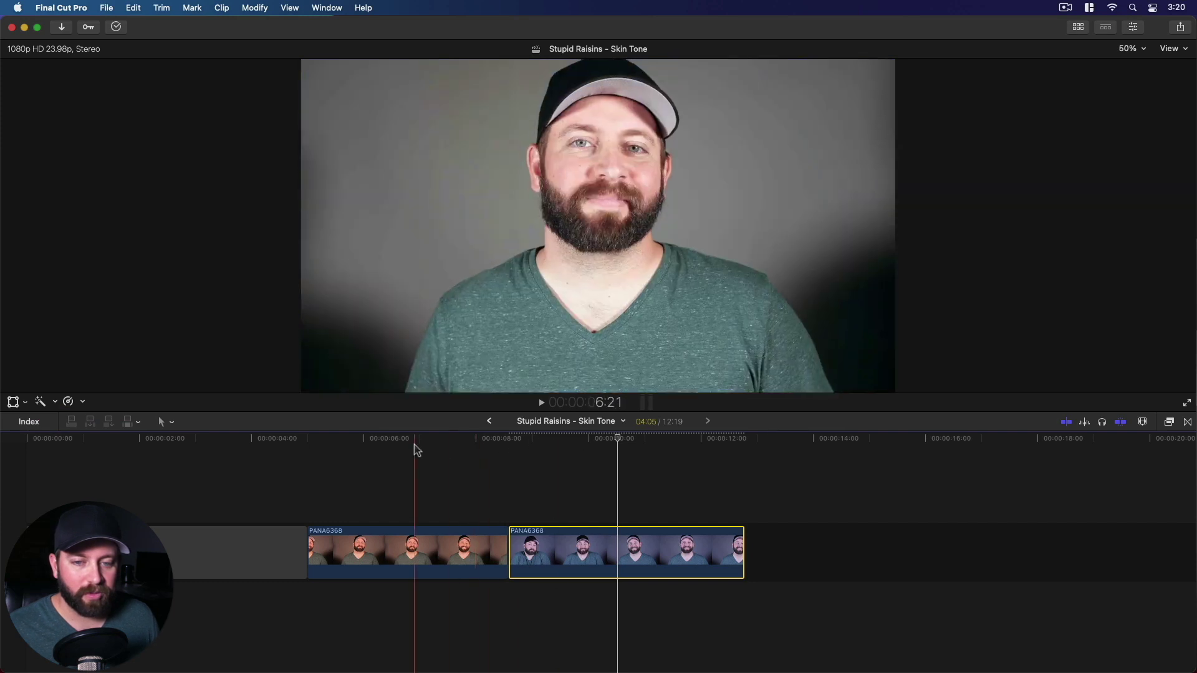
{"action": "left_click", "coordinate": [409, 552]}
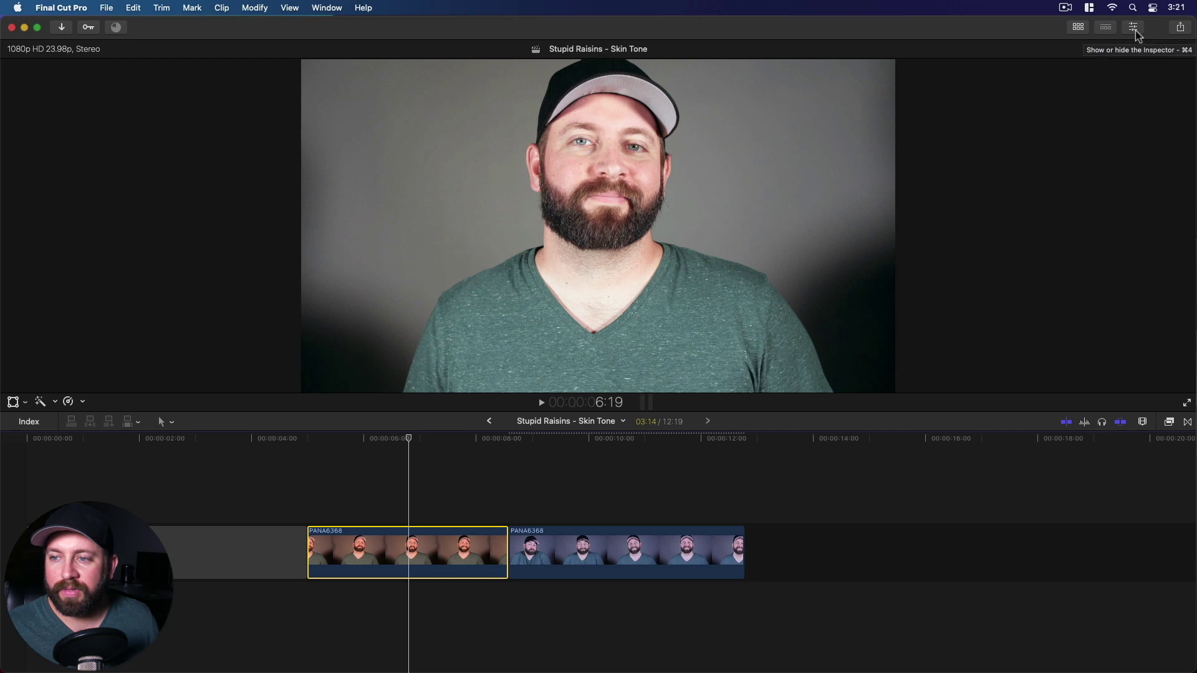
Step: Show the first clip's video settings and toggle Balance Color off and on to compare
{"action": "left_click", "coordinate": [1135, 29]}
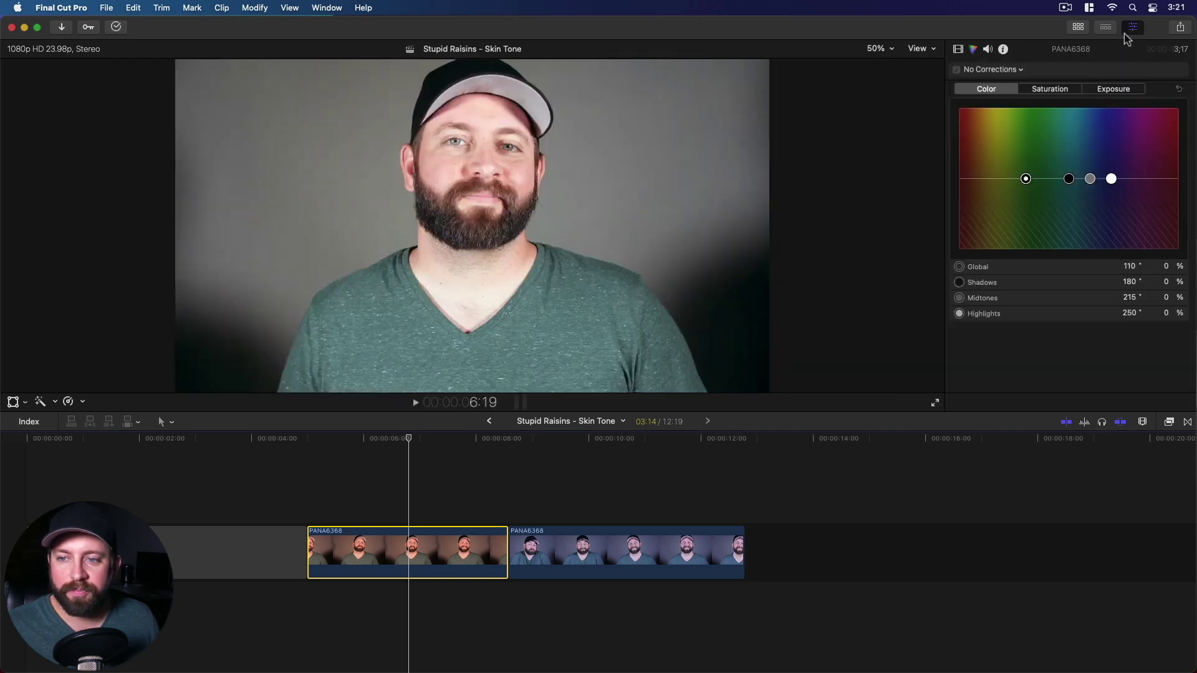
{"action": "left_click", "coordinate": [958, 50]}
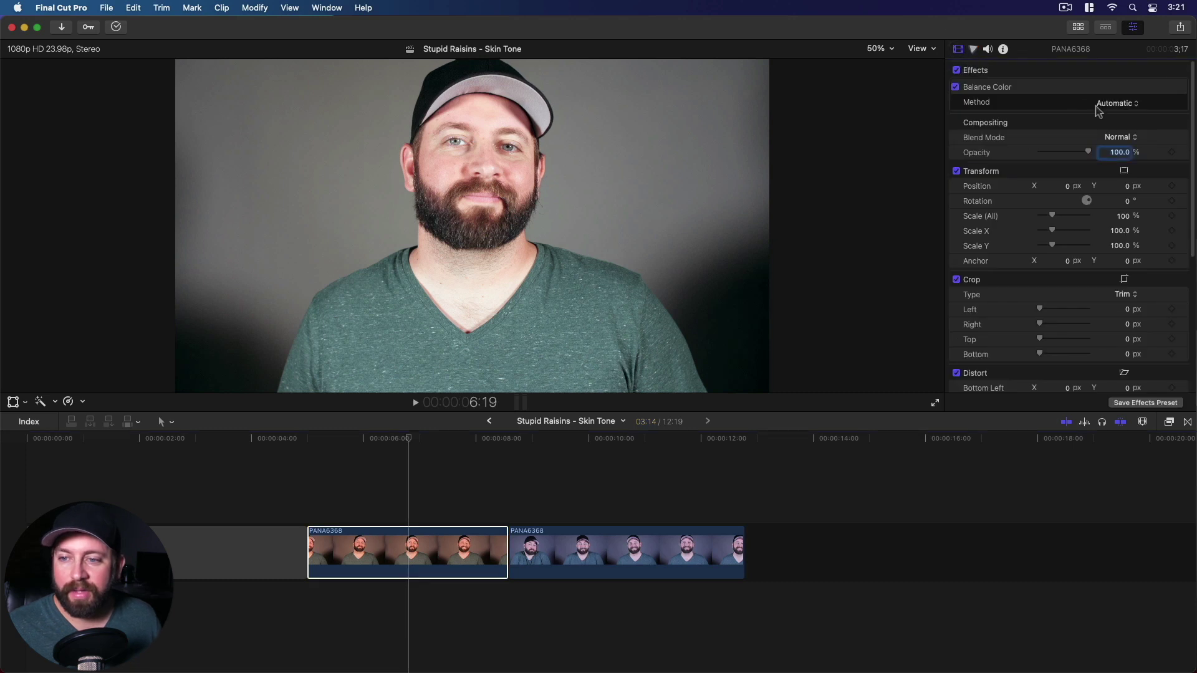
{"action": "left_click", "coordinate": [956, 88]}
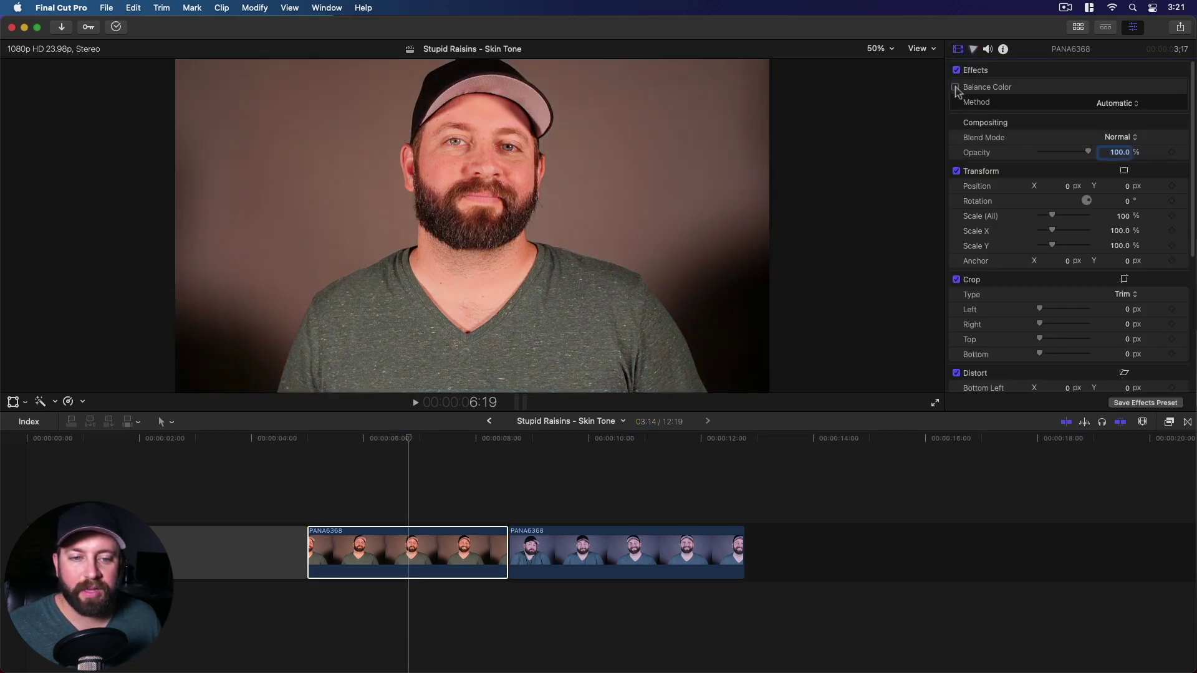
{"action": "left_click", "coordinate": [955, 88]}
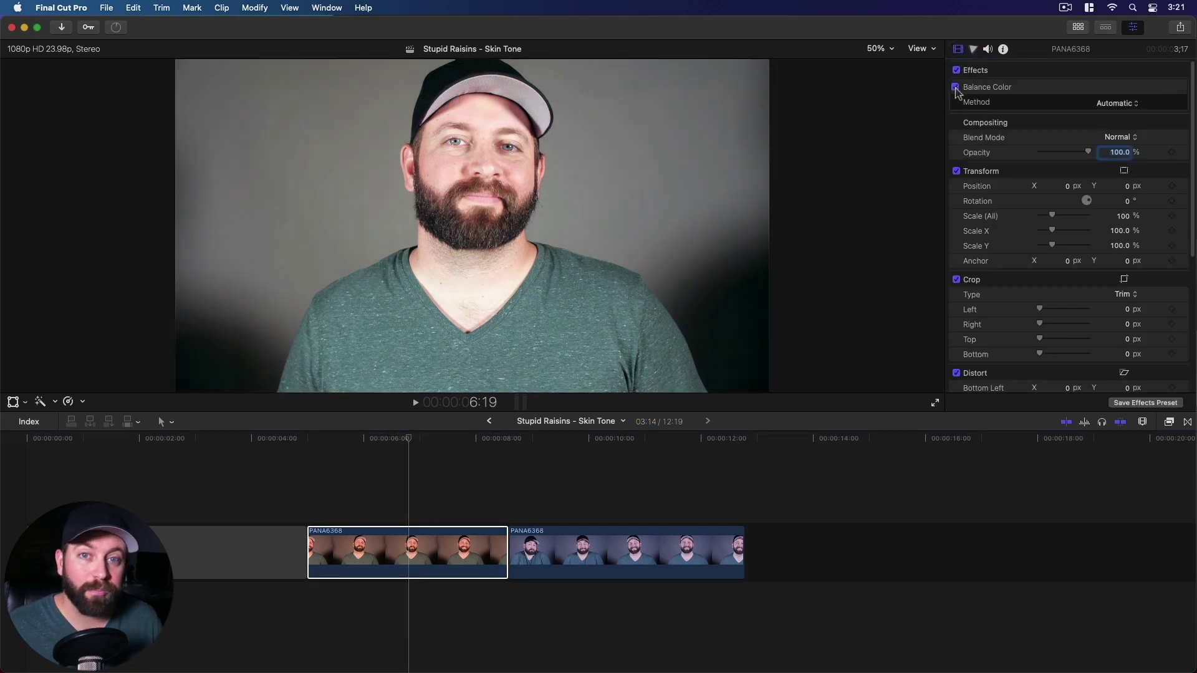
{"action": "left_click", "coordinate": [955, 88]}
{"action": "left_click", "coordinate": [956, 87]}
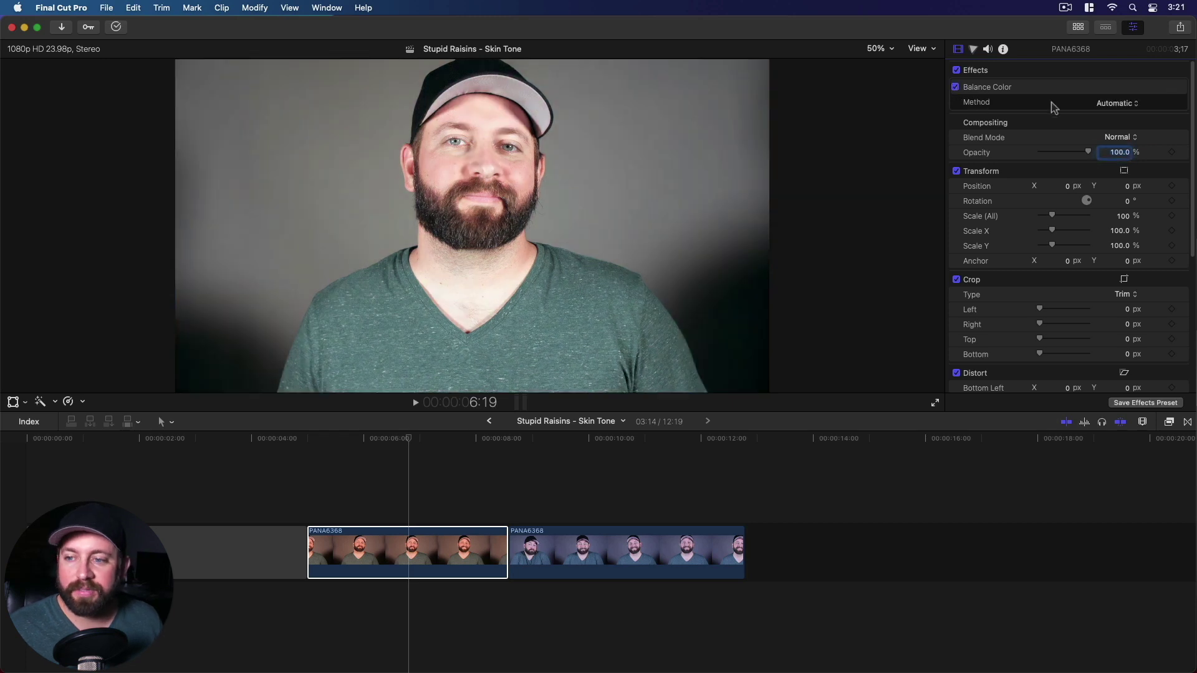
{"action": "left_click", "coordinate": [955, 87]}
{"action": "left_click", "coordinate": [956, 87]}
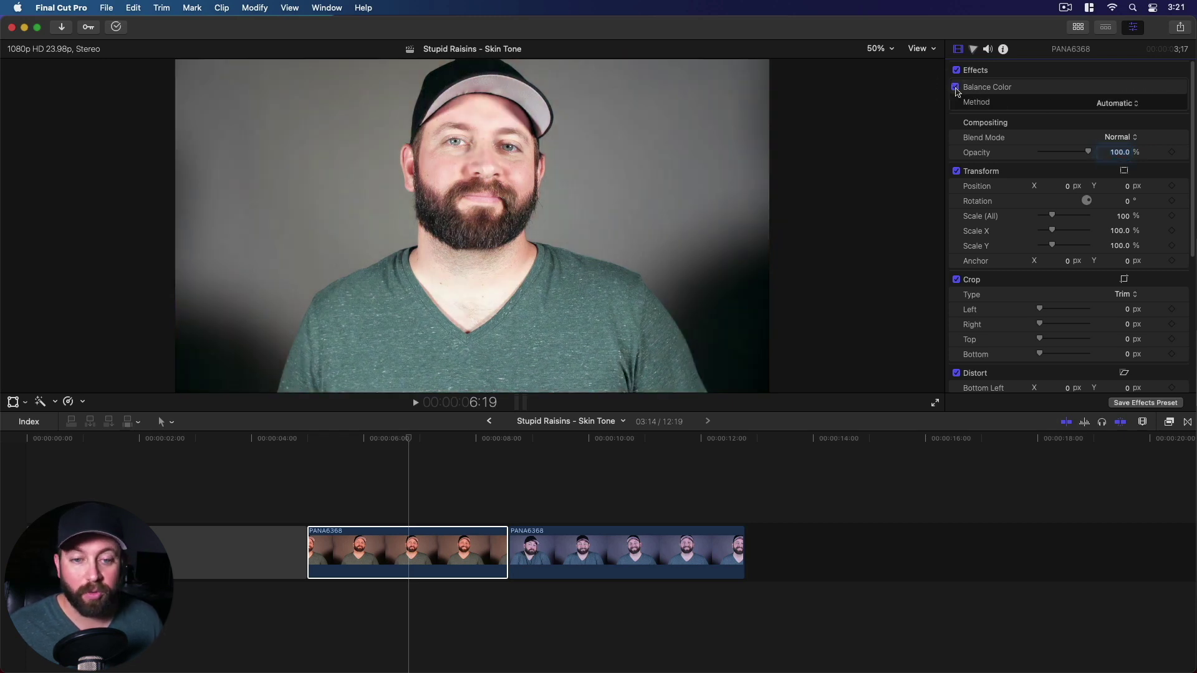
Step: Switch Balance Color to White Balance, sampling the grey background and then the forehead
{"action": "left_click", "coordinate": [1115, 103]}
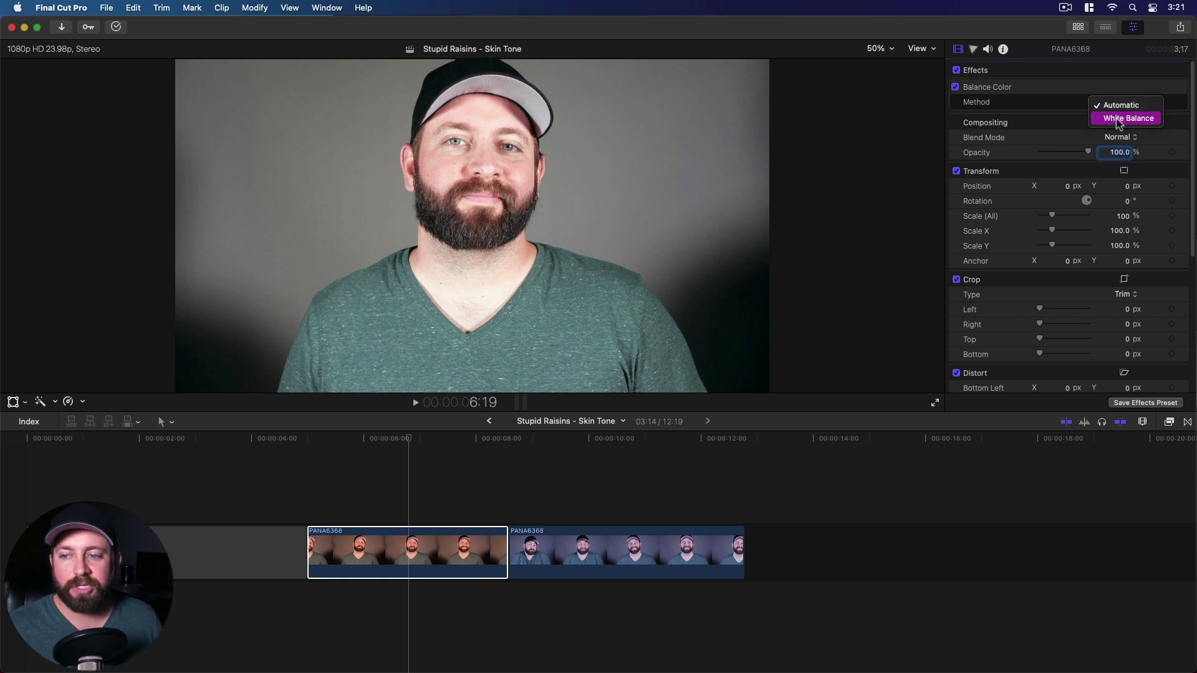
{"action": "left_click", "coordinate": [1119, 120]}
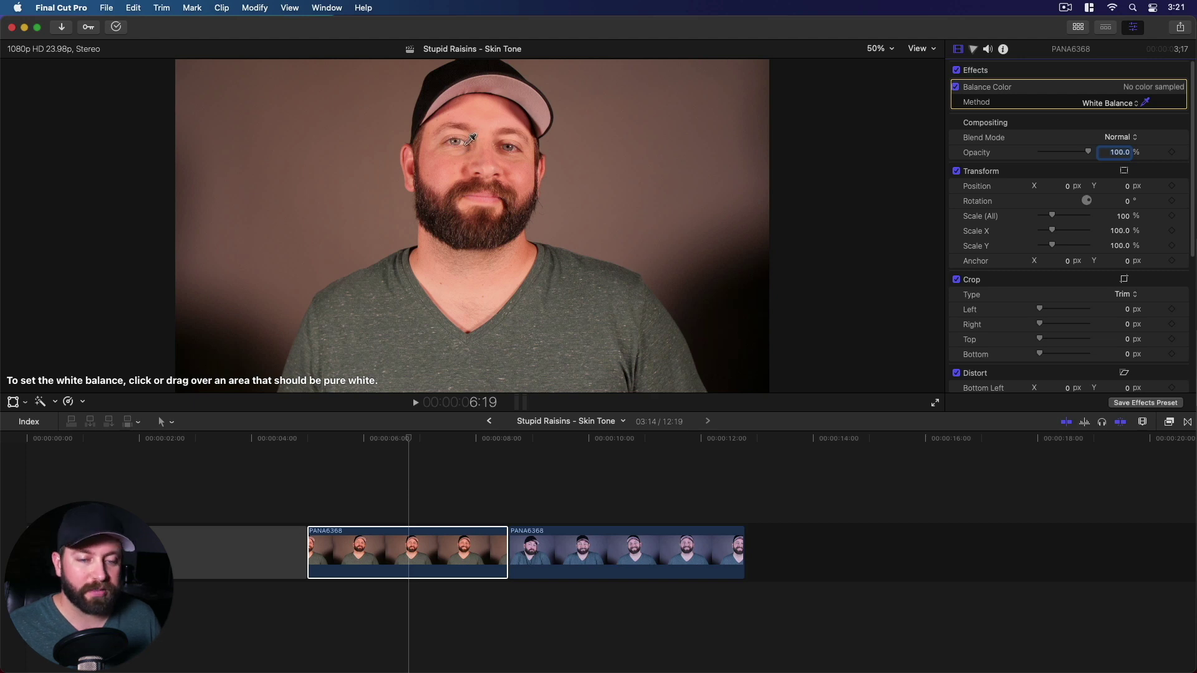
{"action": "left_click_drag", "start_coordinate": [274, 159], "coordinate": [328, 187]}
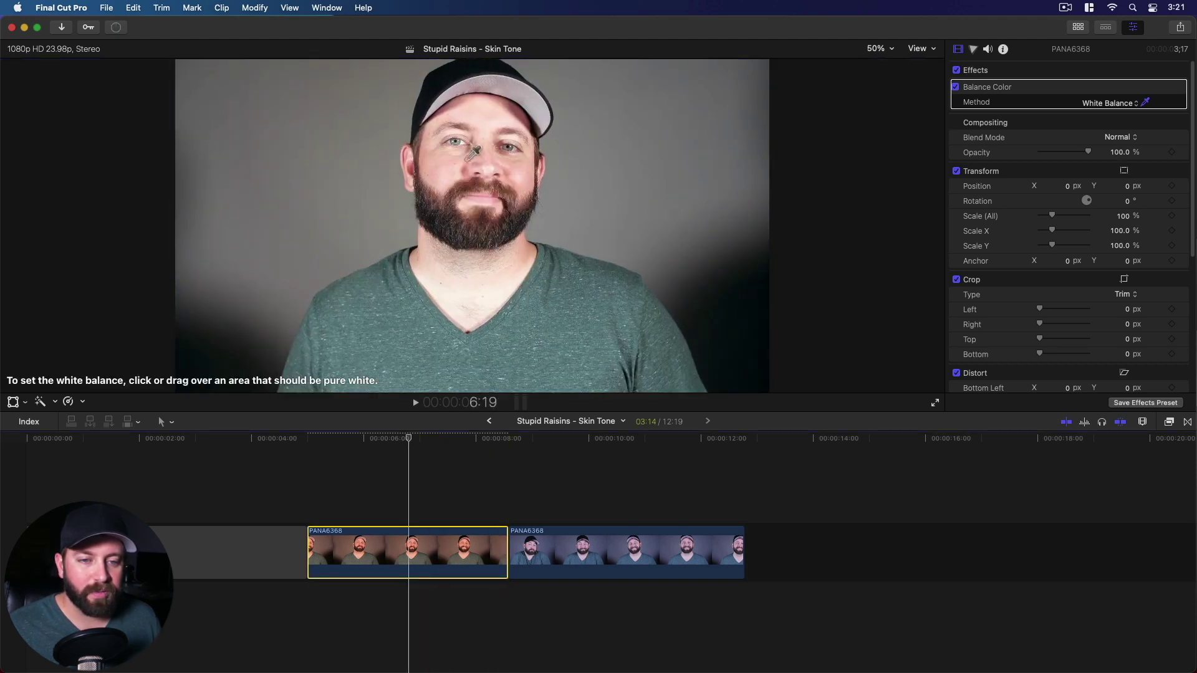
{"action": "left_click", "coordinate": [466, 142]}
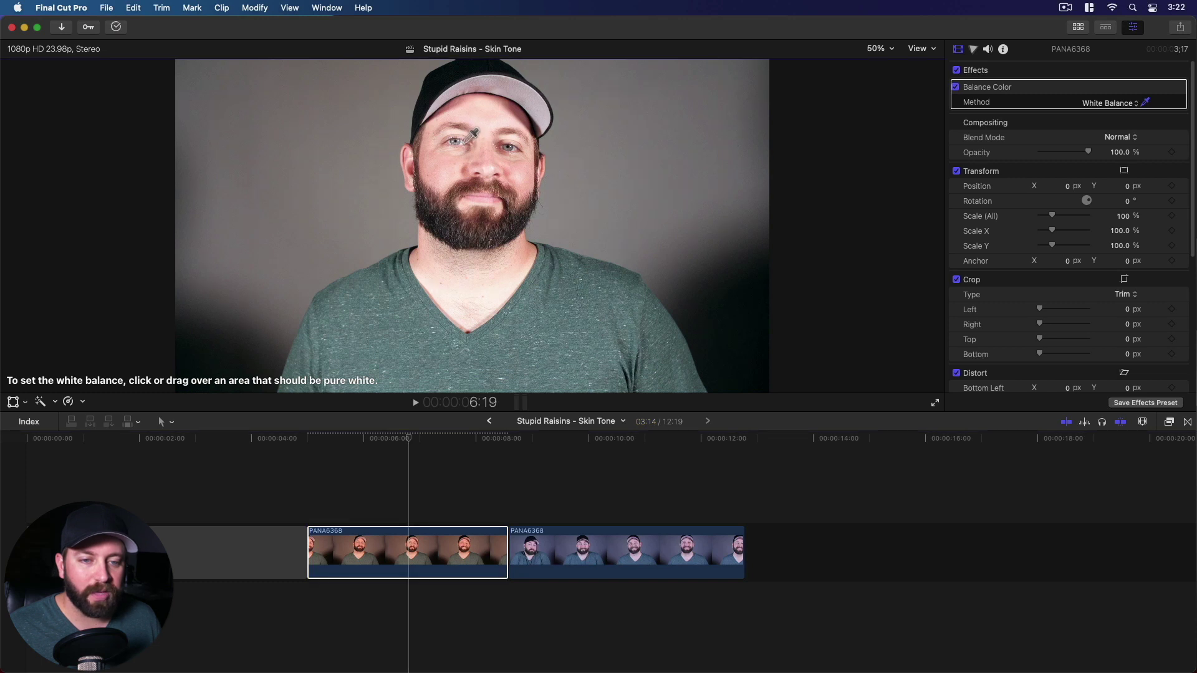
{"action": "left_click", "coordinate": [466, 140]}
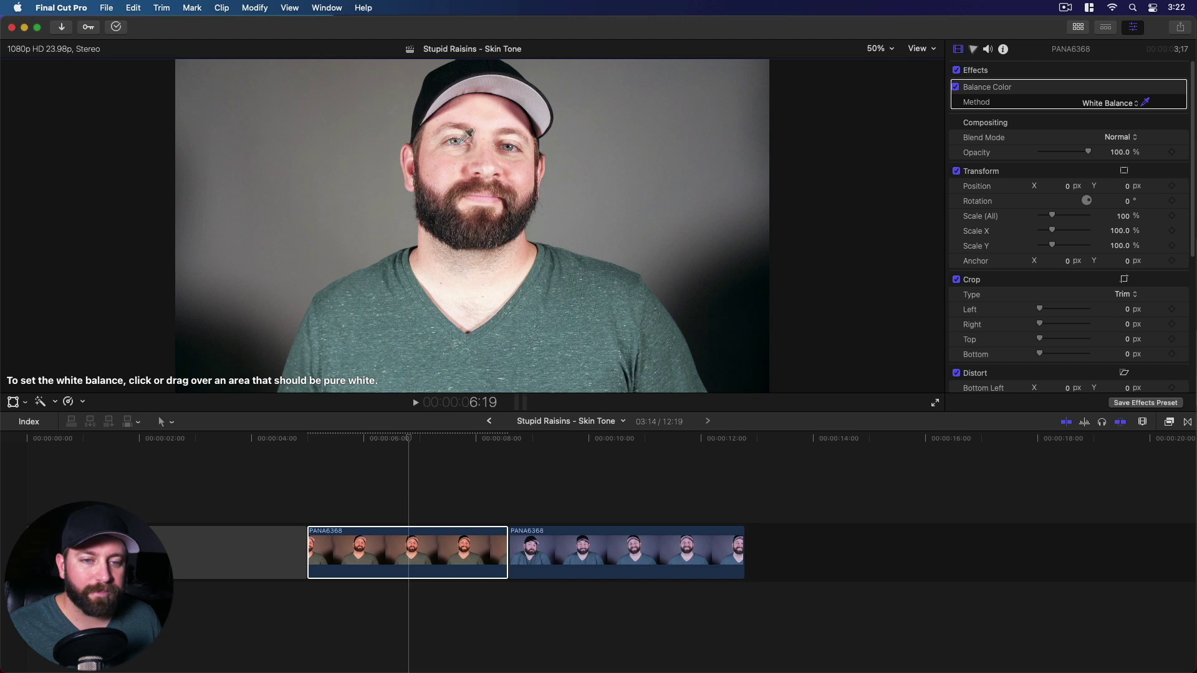
Step: Set the second clip's Balance Color to White Balance, sampled from the white of the eye
{"action": "left_click", "coordinate": [593, 552]}
{"action": "left_click", "coordinate": [1136, 104]}
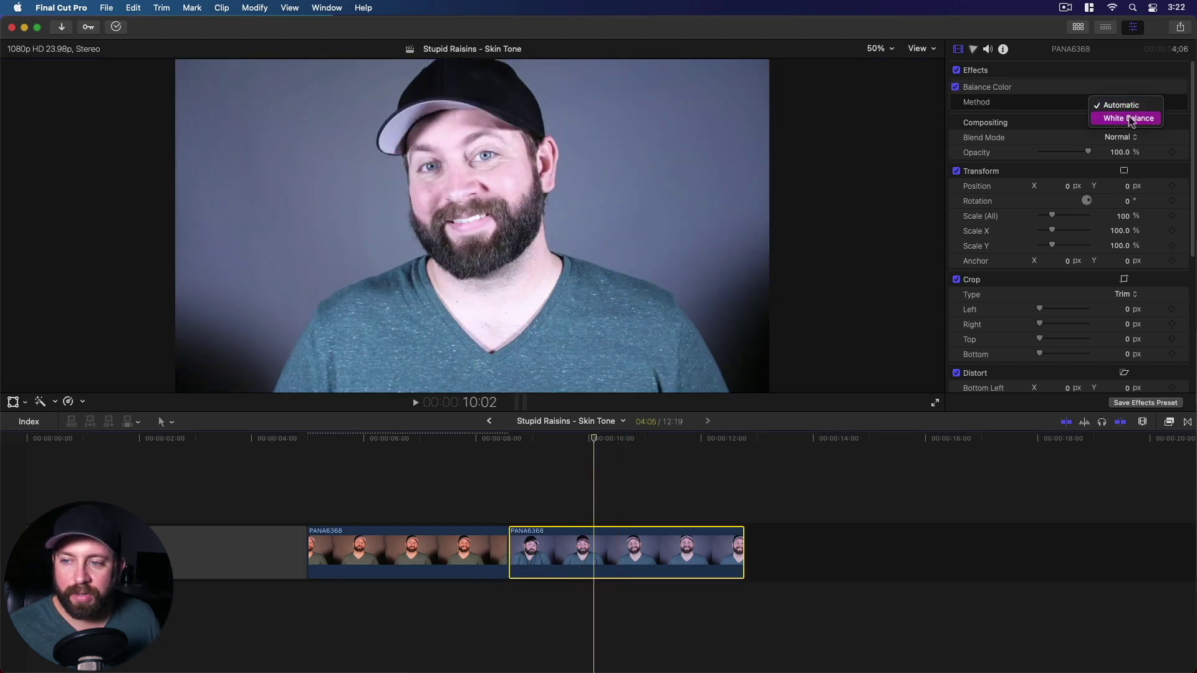
{"action": "left_click", "coordinate": [1125, 118]}
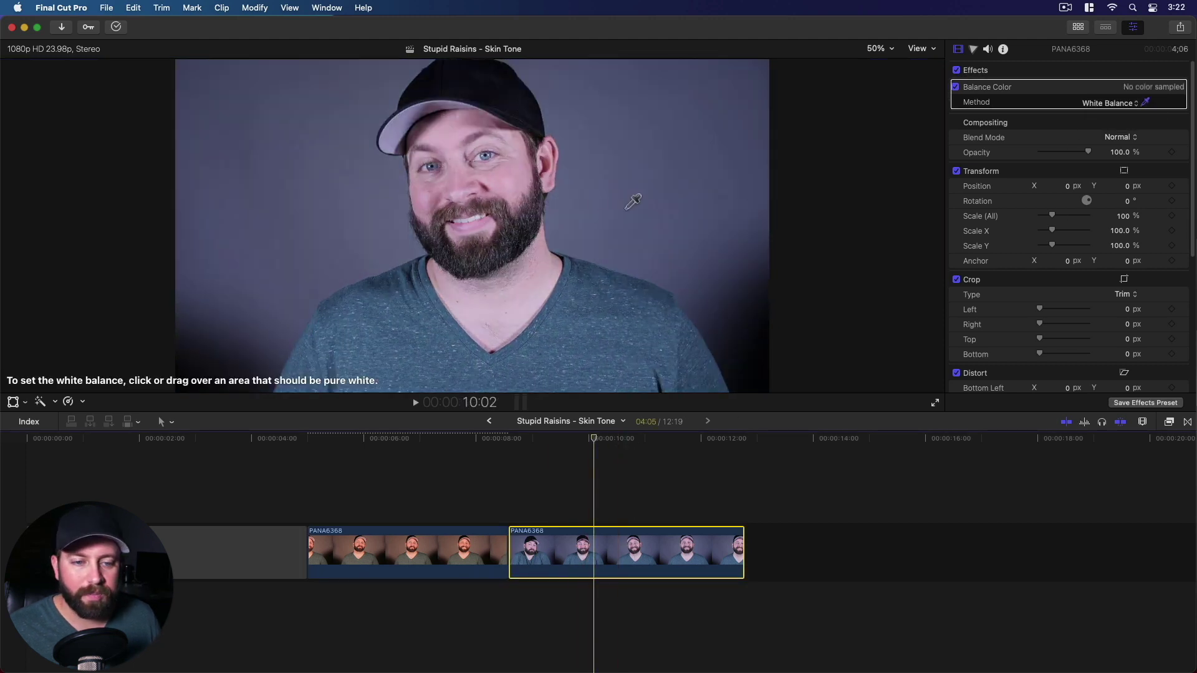
{"action": "left_click", "coordinate": [484, 155]}
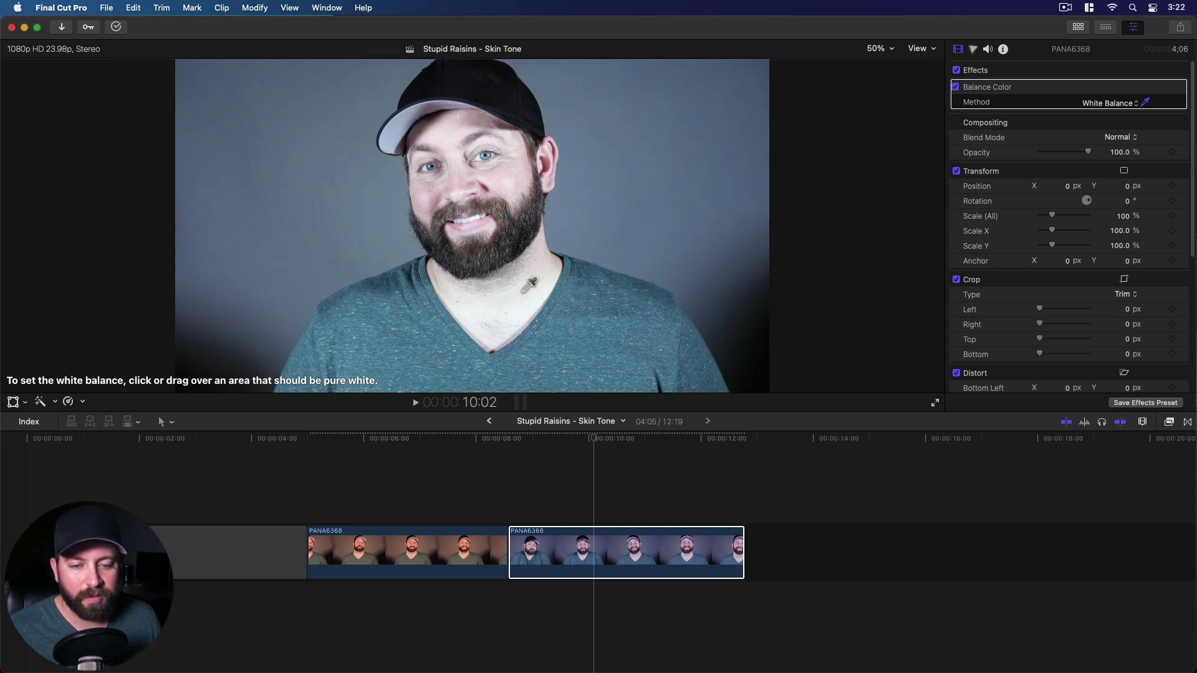
{"action": "left_click", "coordinate": [567, 474]}
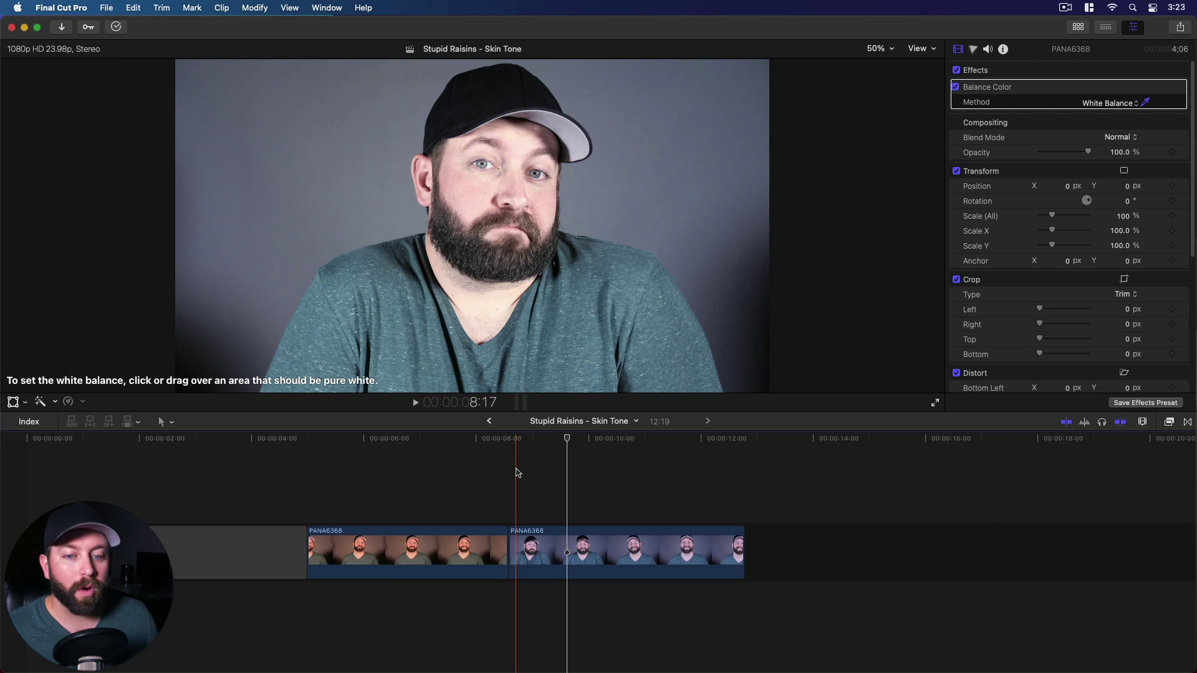
{"action": "left_click", "coordinate": [482, 473]}
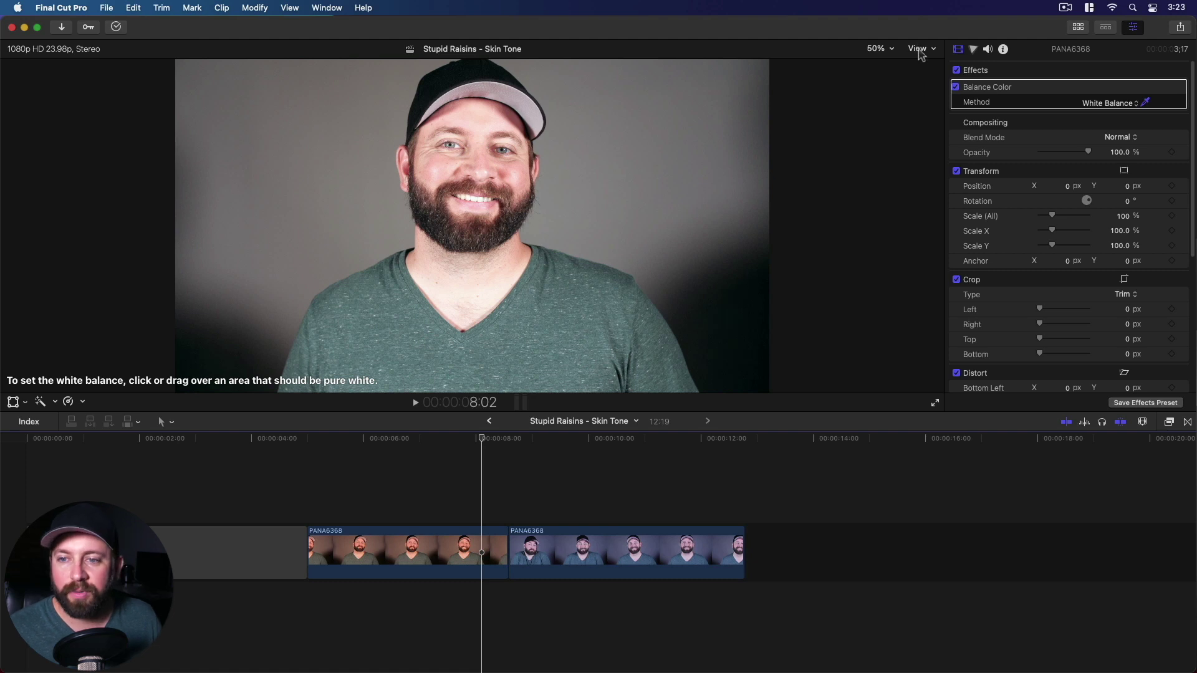
Step: Show the video scopes beside the viewer and review the scope layout options without changes
{"action": "left_click", "coordinate": [918, 50]}
{"action": "left_click", "coordinate": [918, 49]}
{"action": "left_click", "coordinate": [919, 50]}
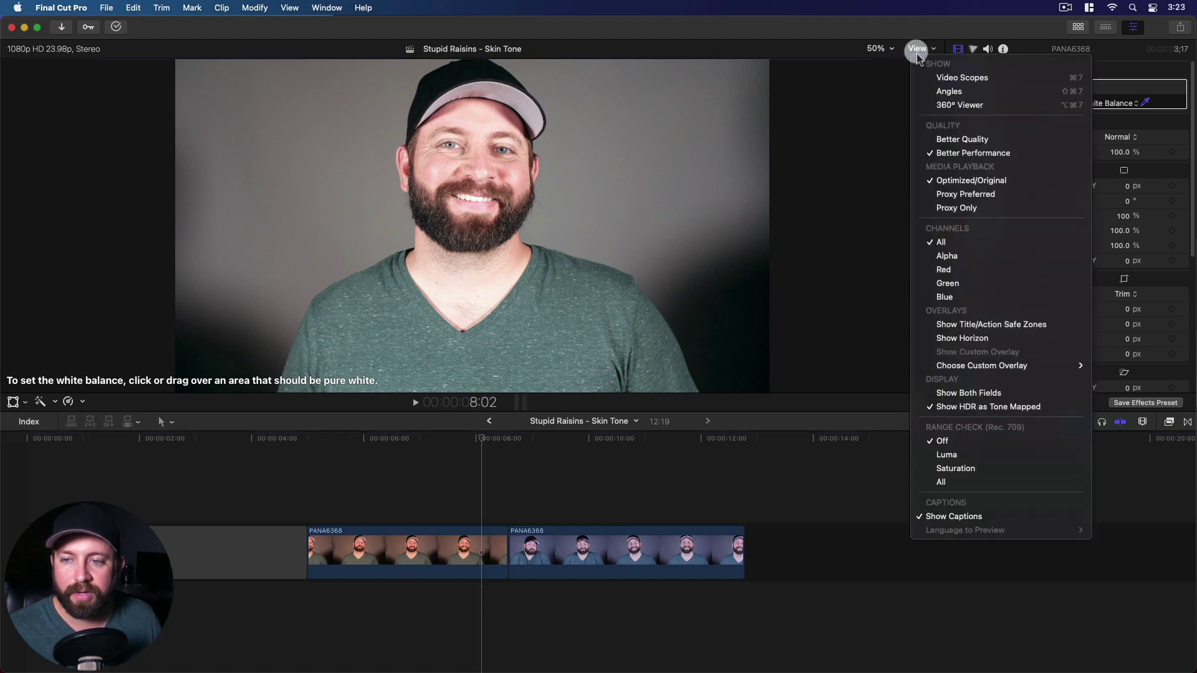
{"action": "left_click", "coordinate": [945, 78]}
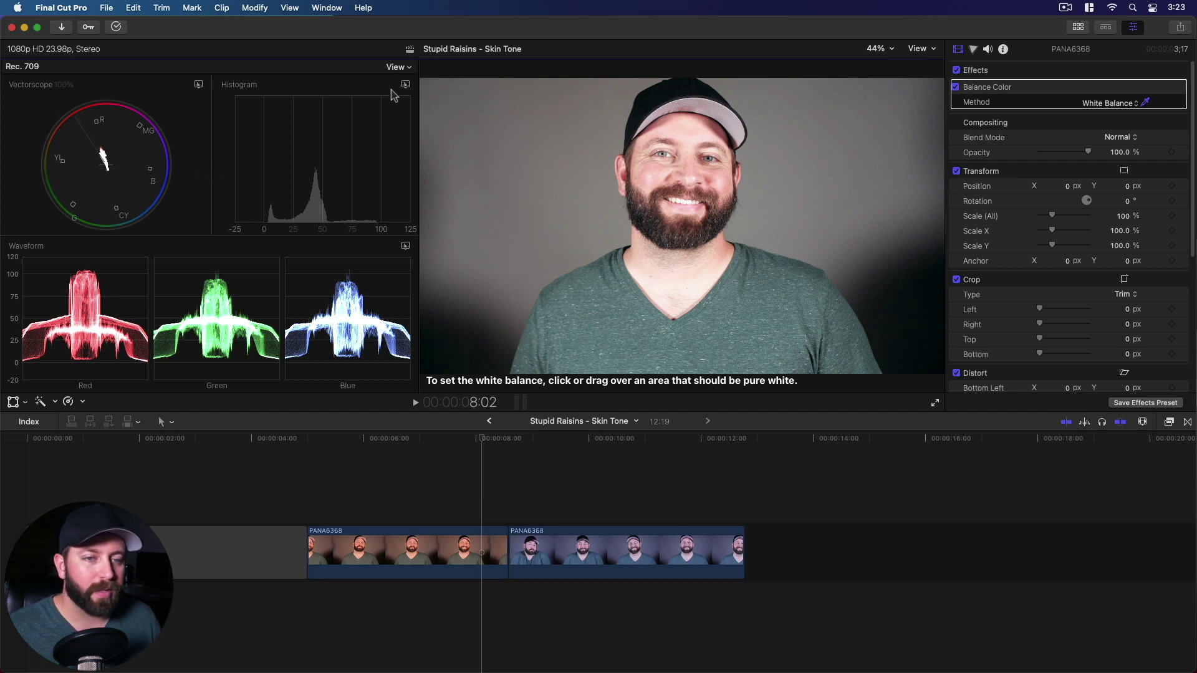
{"action": "left_click", "coordinate": [398, 68]}
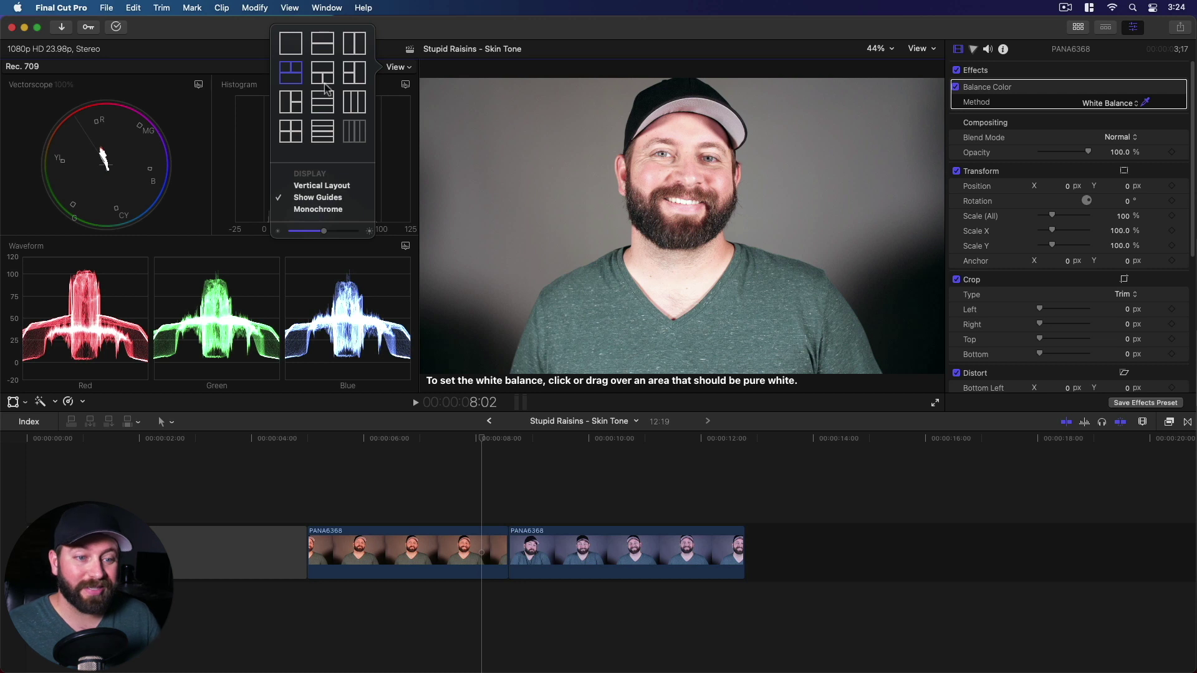
{"action": "left_click", "coordinate": [242, 45]}
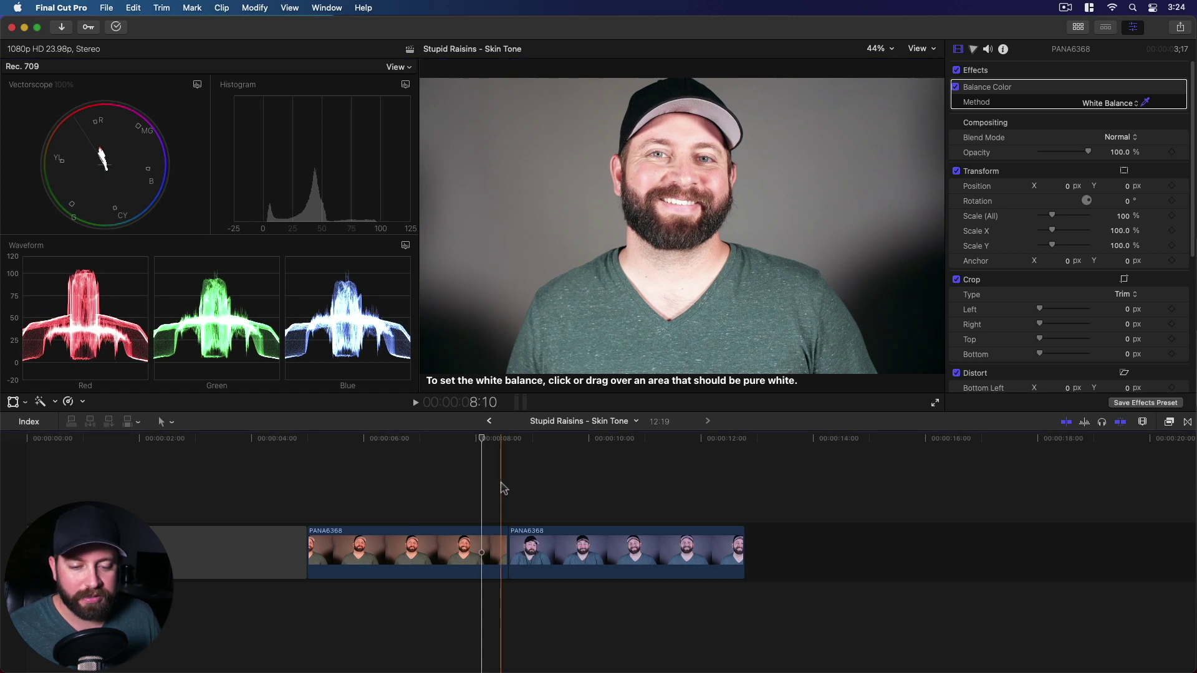
Step: Filter all effects by 'color', apply Color Board to the first clip, and show its color controls
{"action": "left_click", "coordinate": [1169, 423]}
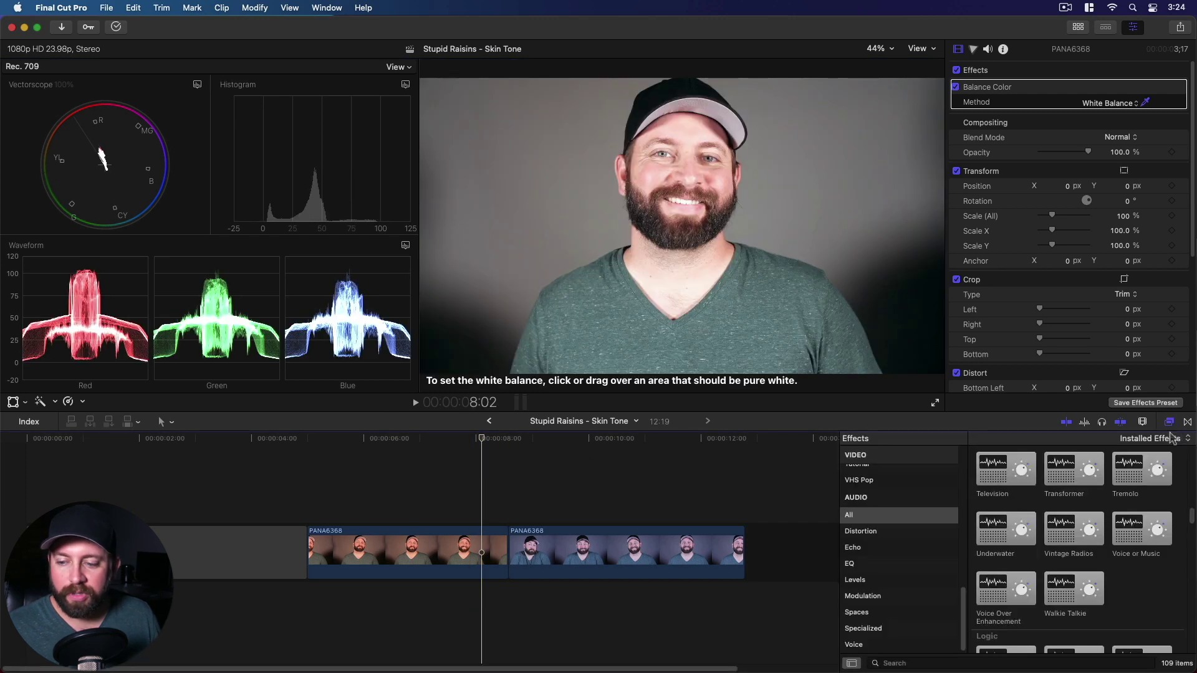
{"action": "scroll", "coordinate": [885, 535], "scroll_direction": "up", "scroll_amount": 10}
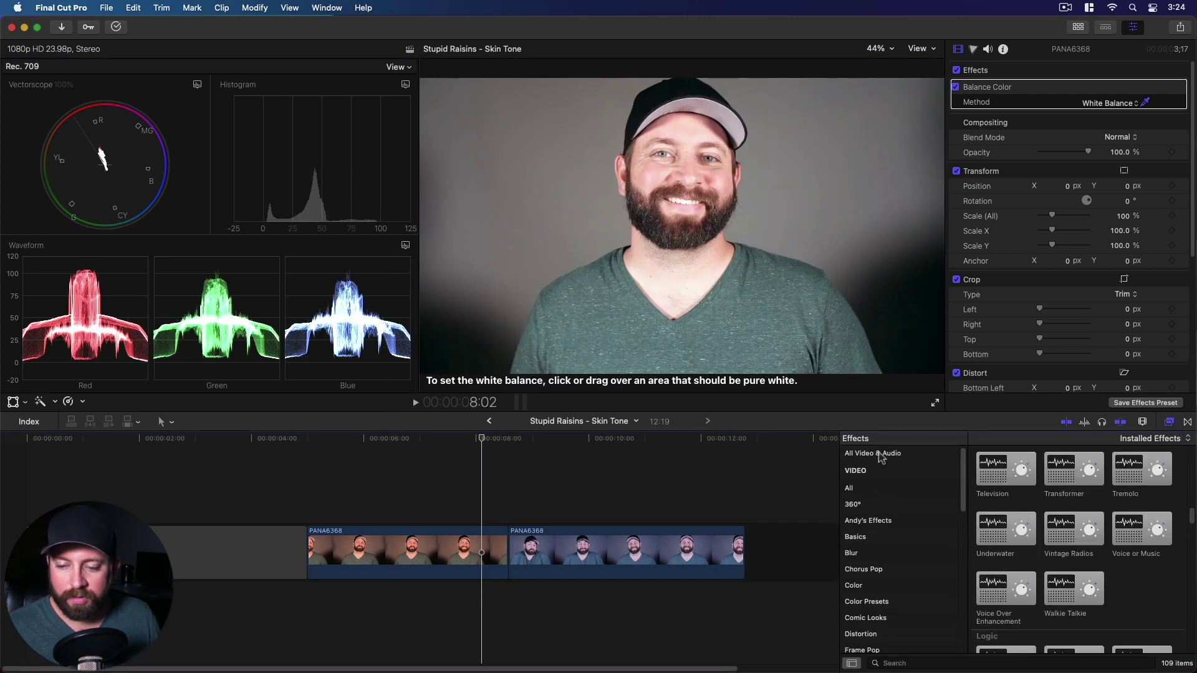
{"action": "left_click", "coordinate": [873, 453]}
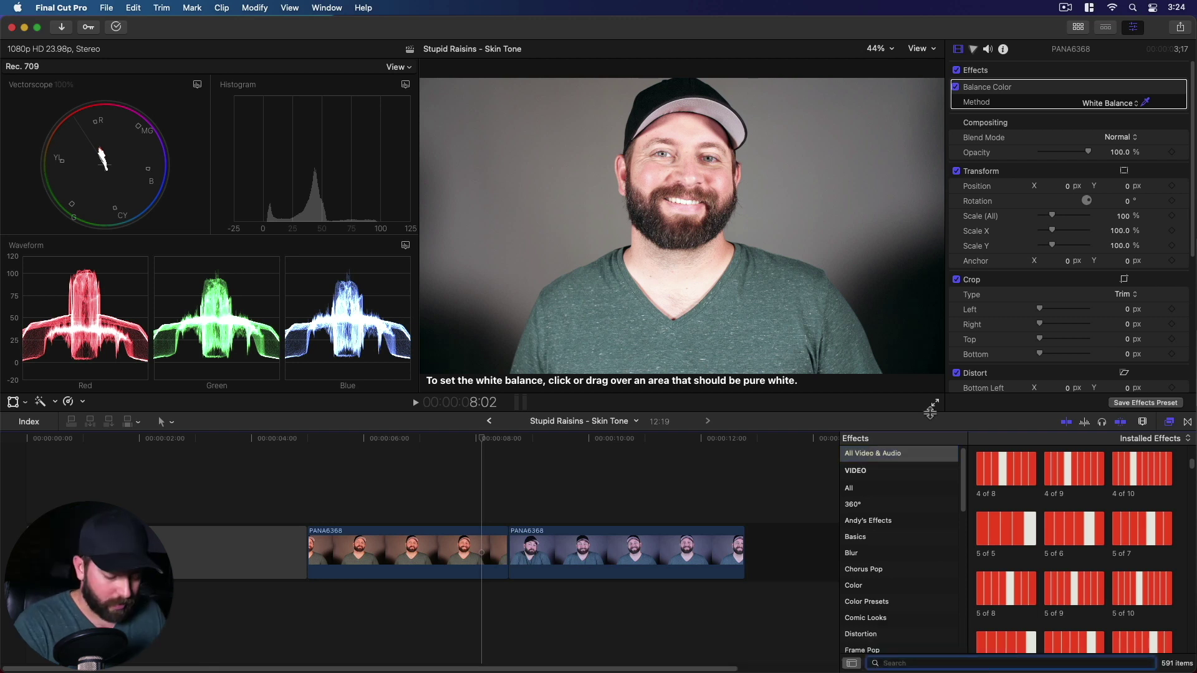
{"action": "type", "text": "color"}
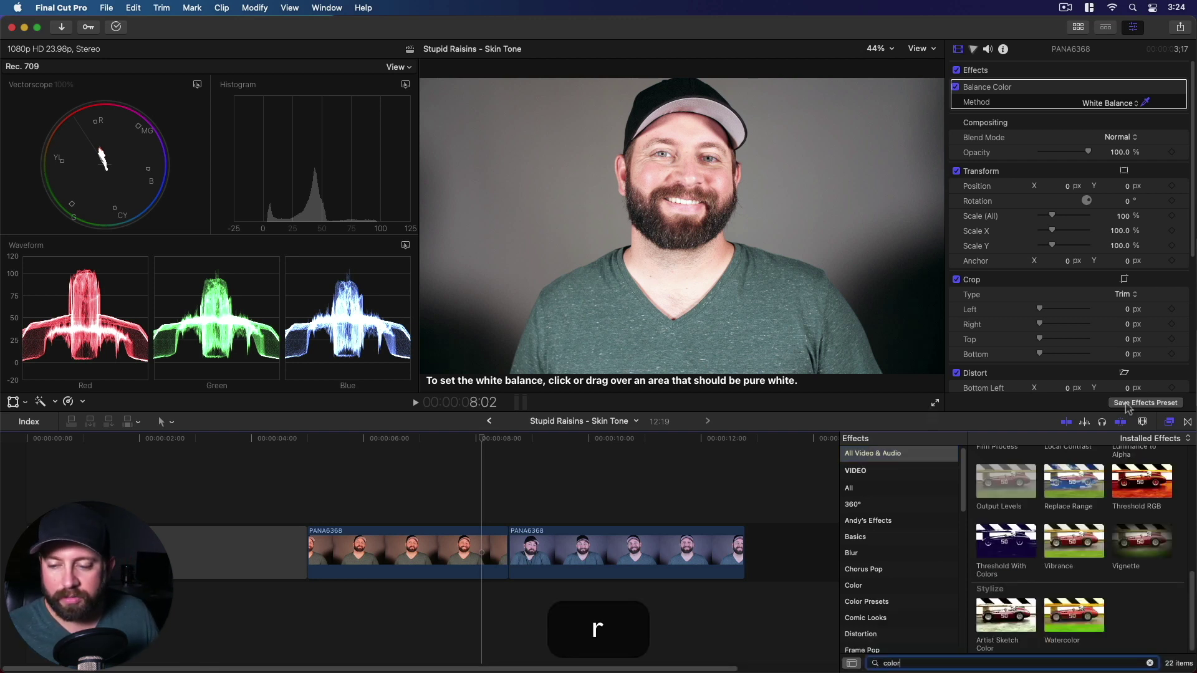
{"action": "scroll", "coordinate": [1059, 530], "scroll_direction": "up", "scroll_amount": 5}
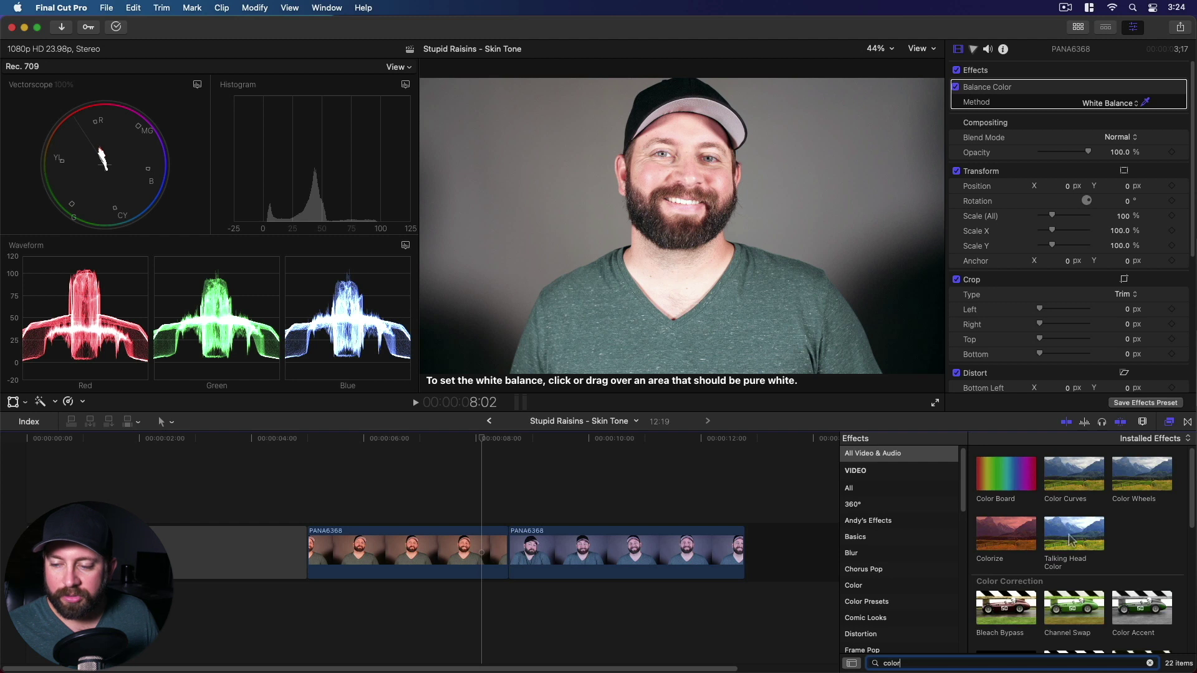
{"action": "left_click_drag", "start_coordinate": [1013, 492], "coordinate": [462, 549]}
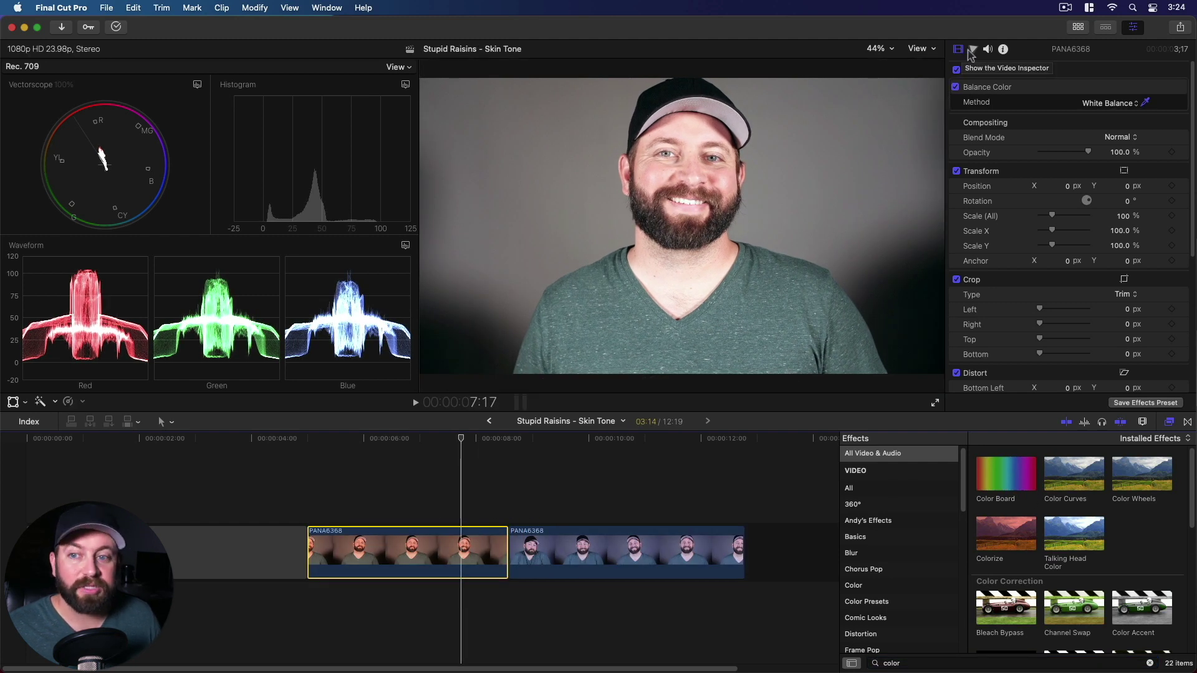
{"action": "left_click", "coordinate": [972, 50]}
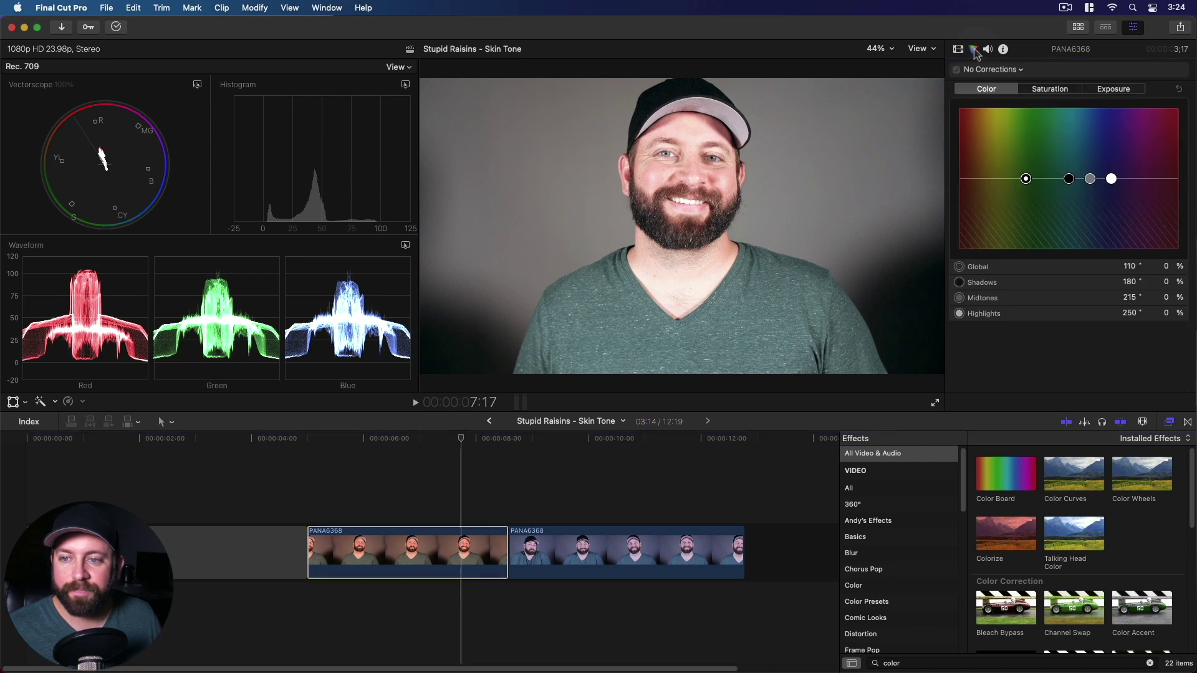
Step: Add a Color Board correction to the first clip and lower Exposure Highlights to -12%
{"action": "left_click", "coordinate": [1021, 70]}
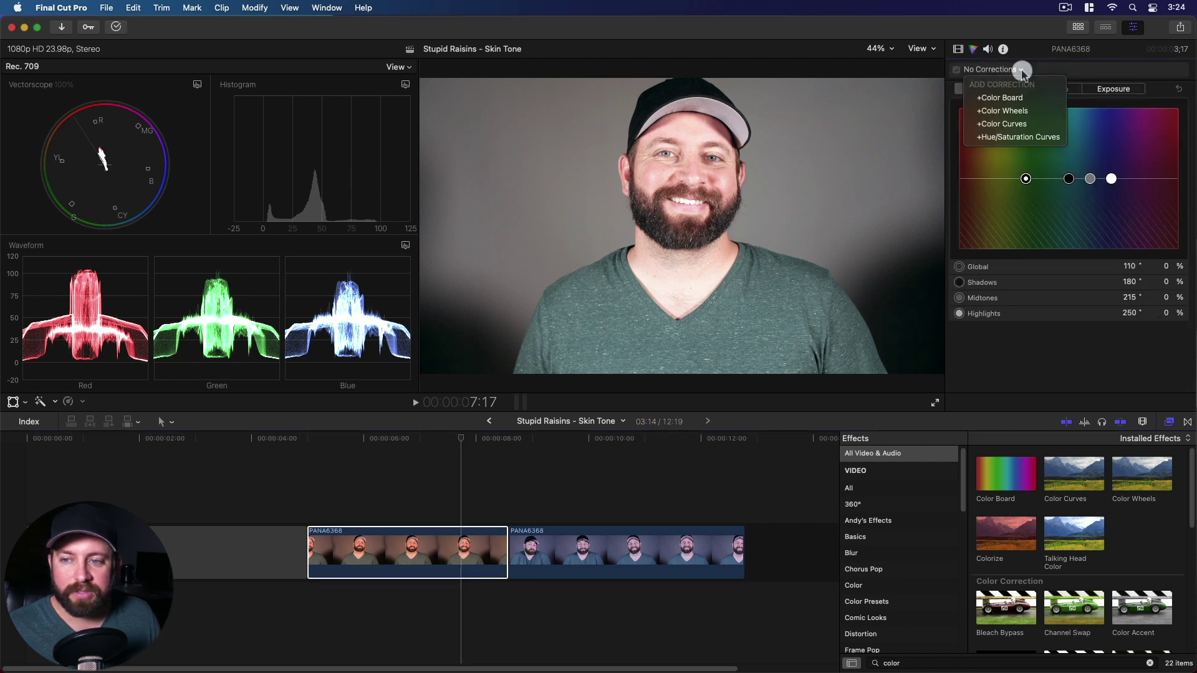
{"action": "left_click", "coordinate": [1022, 98]}
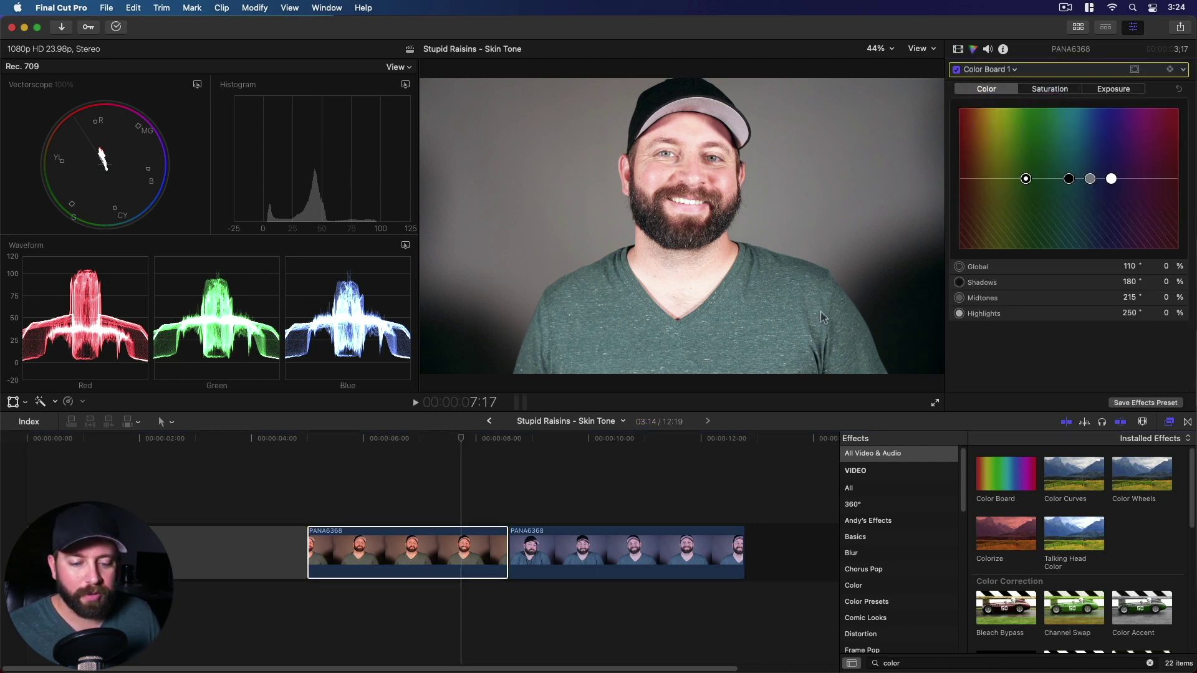
{"action": "left_click", "coordinate": [469, 542]}
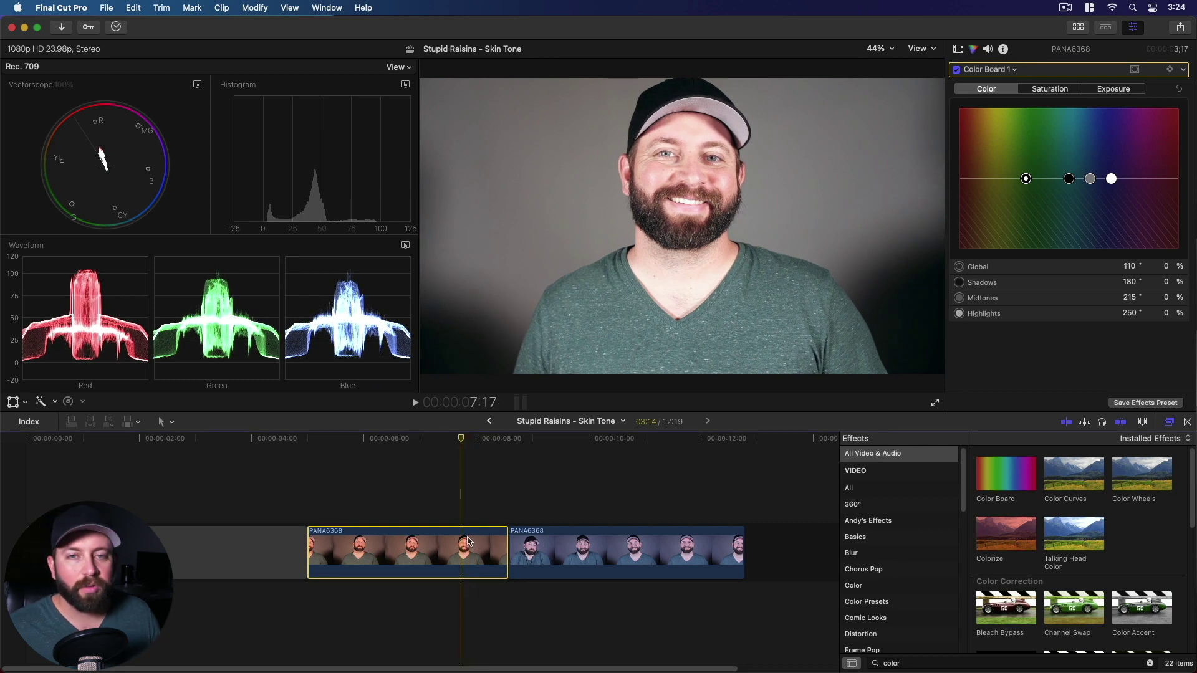
{"action": "left_click", "coordinate": [1122, 90]}
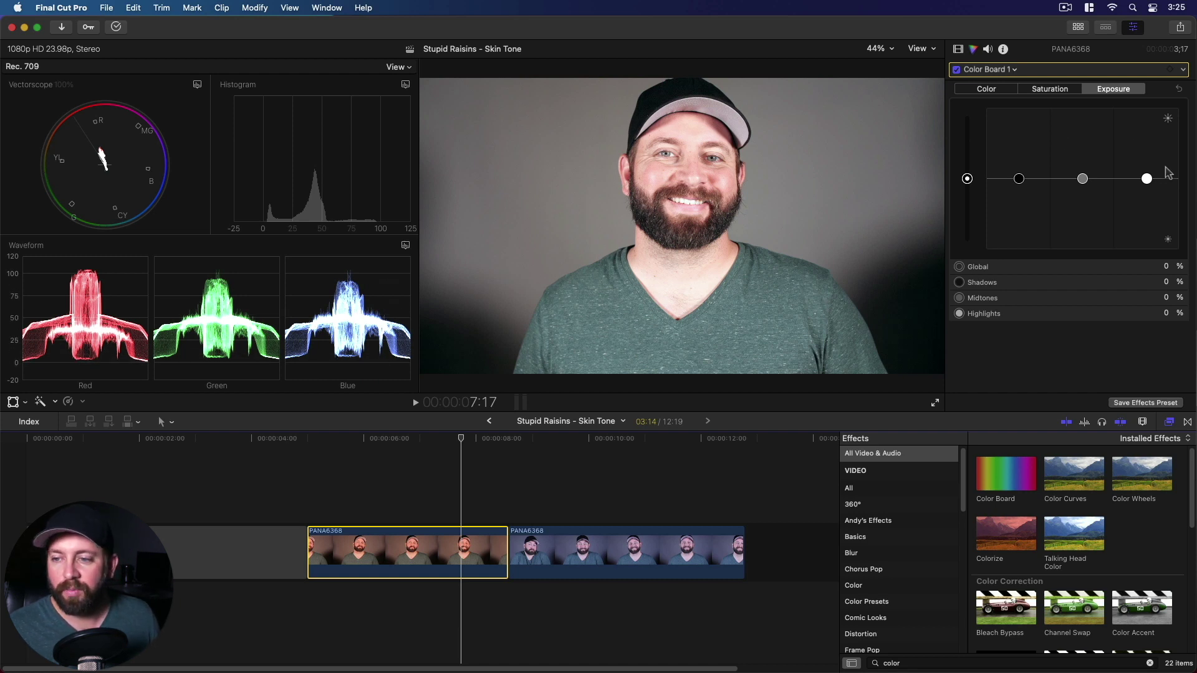
{"action": "left_click_drag", "start_coordinate": [1146, 178], "coordinate": [1145, 187]}
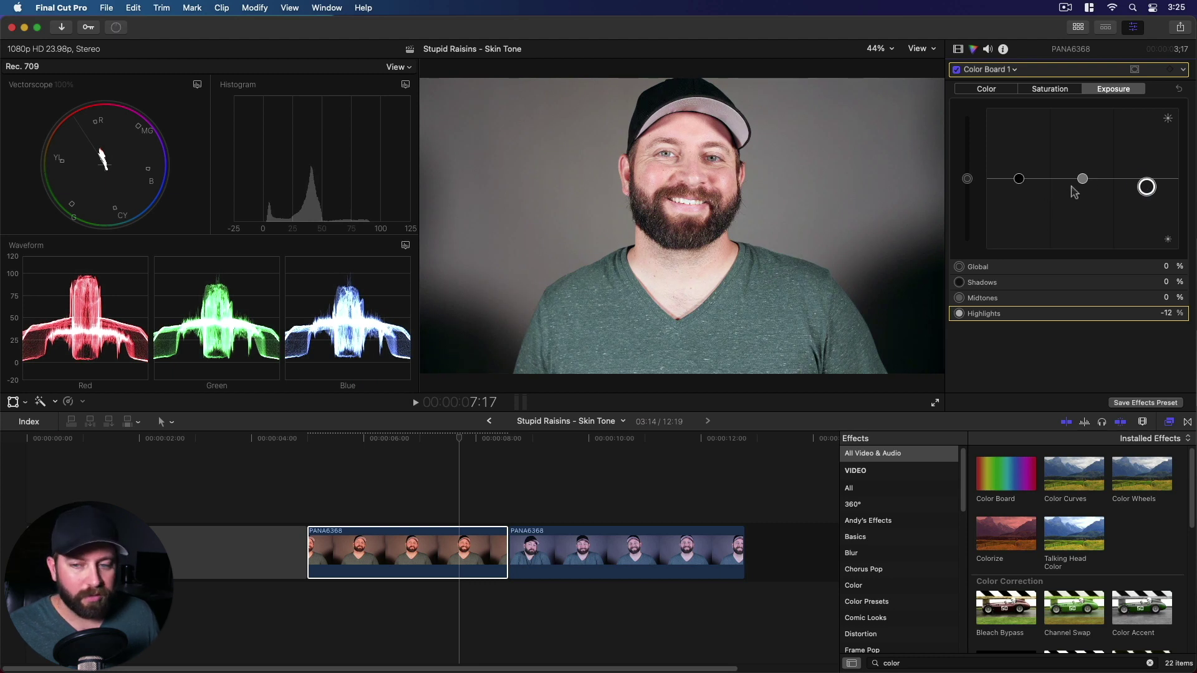
Step: Lower shadows exposure to -2% and shift the highlights colour to 23° at -10%
{"action": "left_click_drag", "start_coordinate": [1023, 184], "coordinate": [1080, 219]}
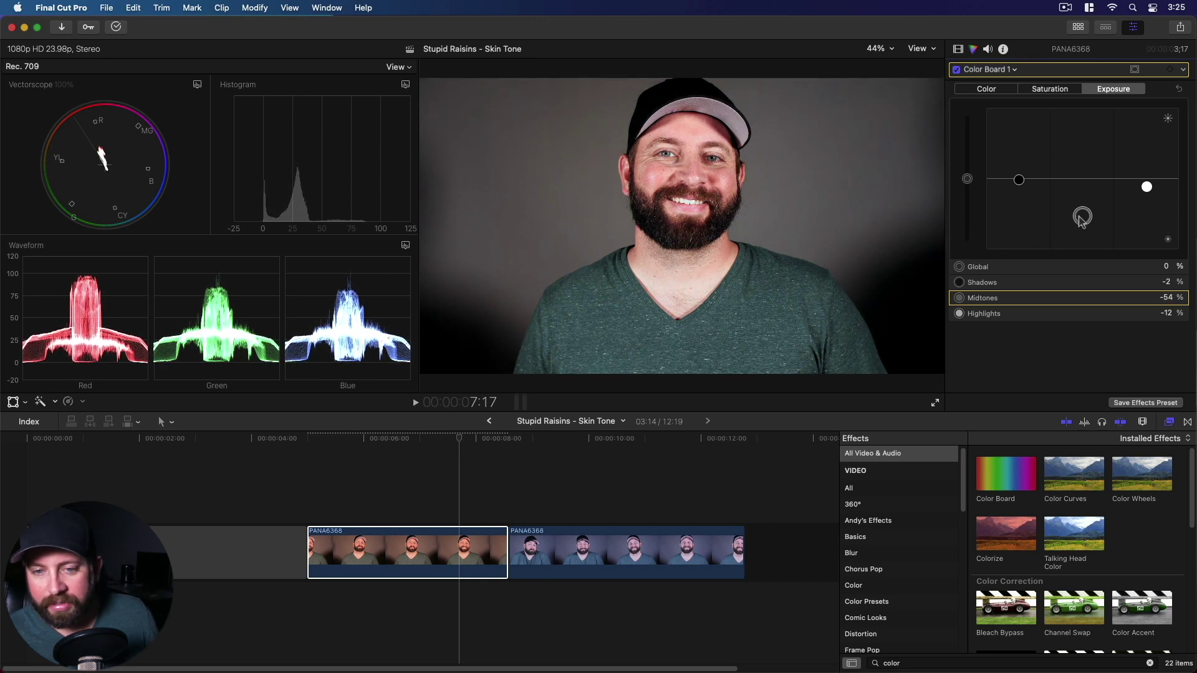
{"action": "key", "text": "ctrl+super+c"}
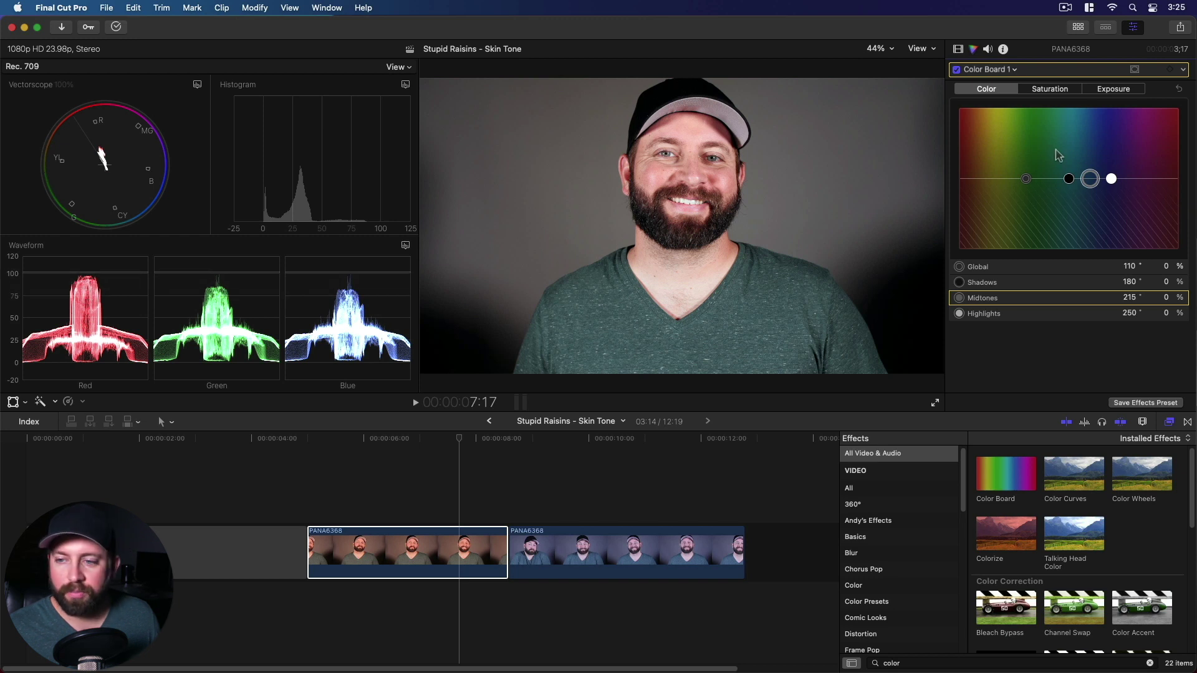
{"action": "left_click_drag", "start_coordinate": [1111, 179], "coordinate": [978, 191]}
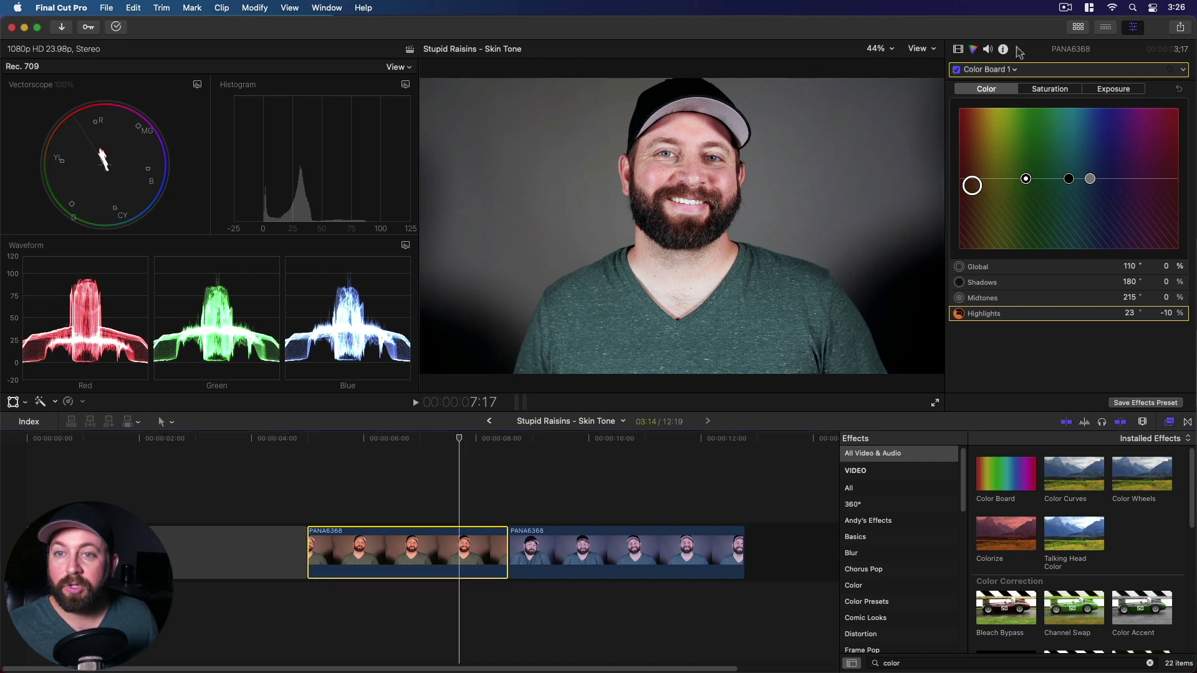
Step: Turn the first clip's video effects off and back on to compare before and after
{"action": "left_click", "coordinate": [960, 51]}
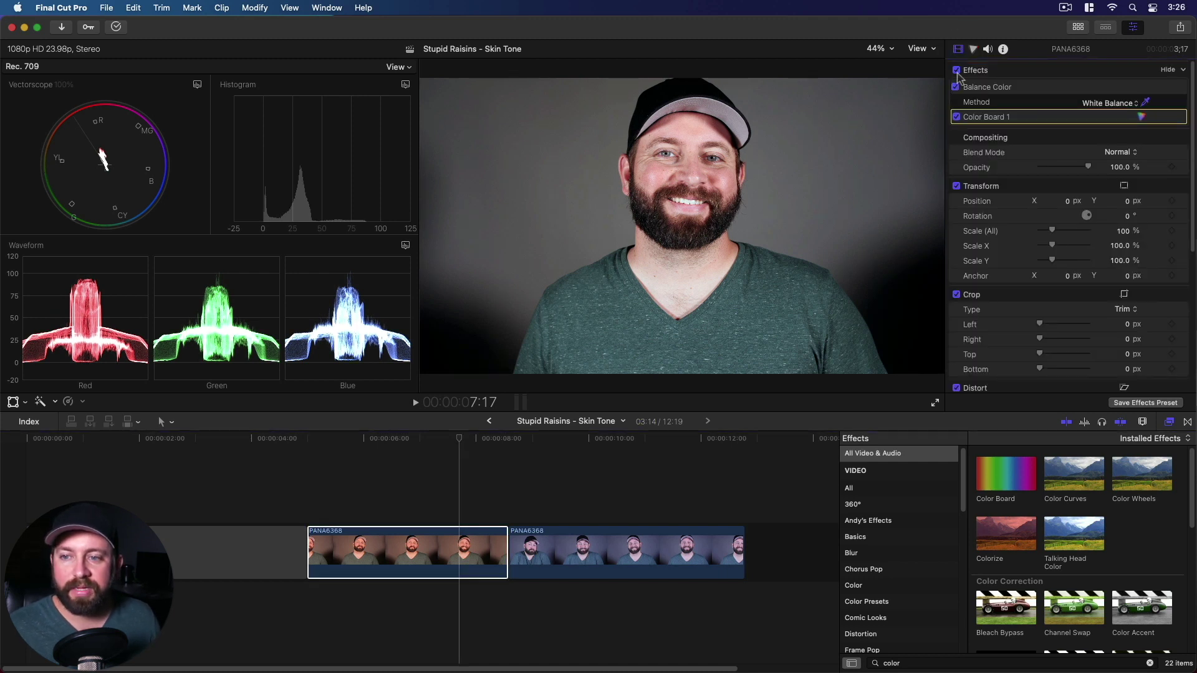
{"action": "left_click", "coordinate": [957, 71]}
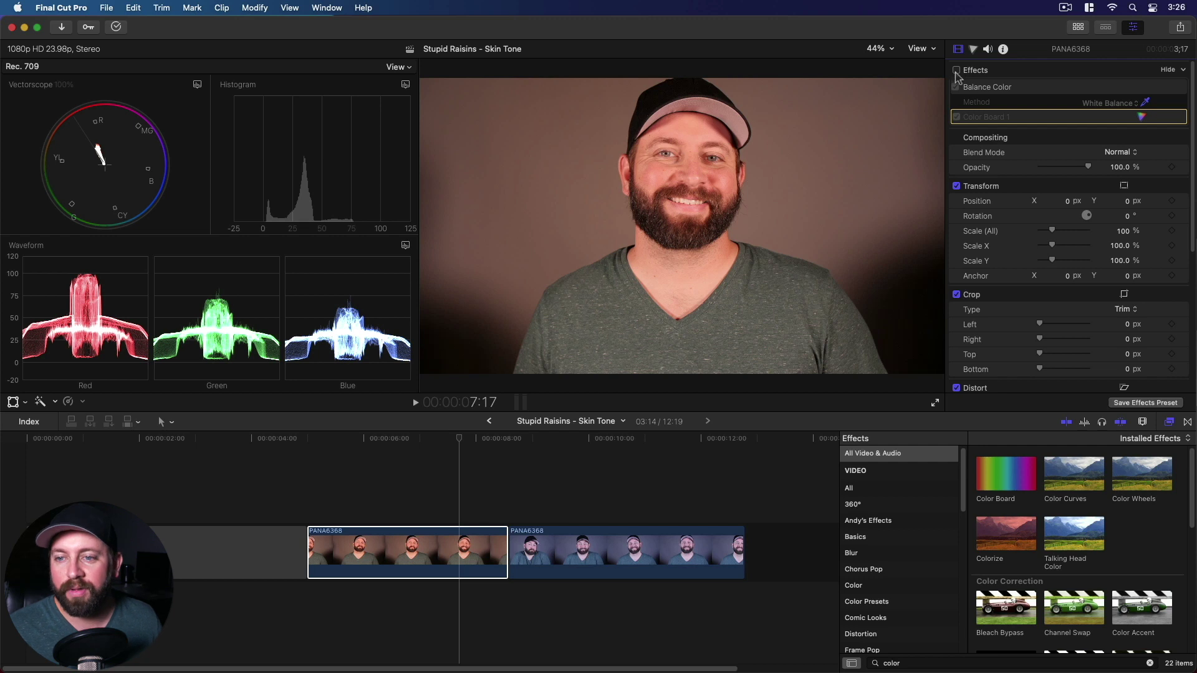
{"action": "left_click", "coordinate": [957, 71]}
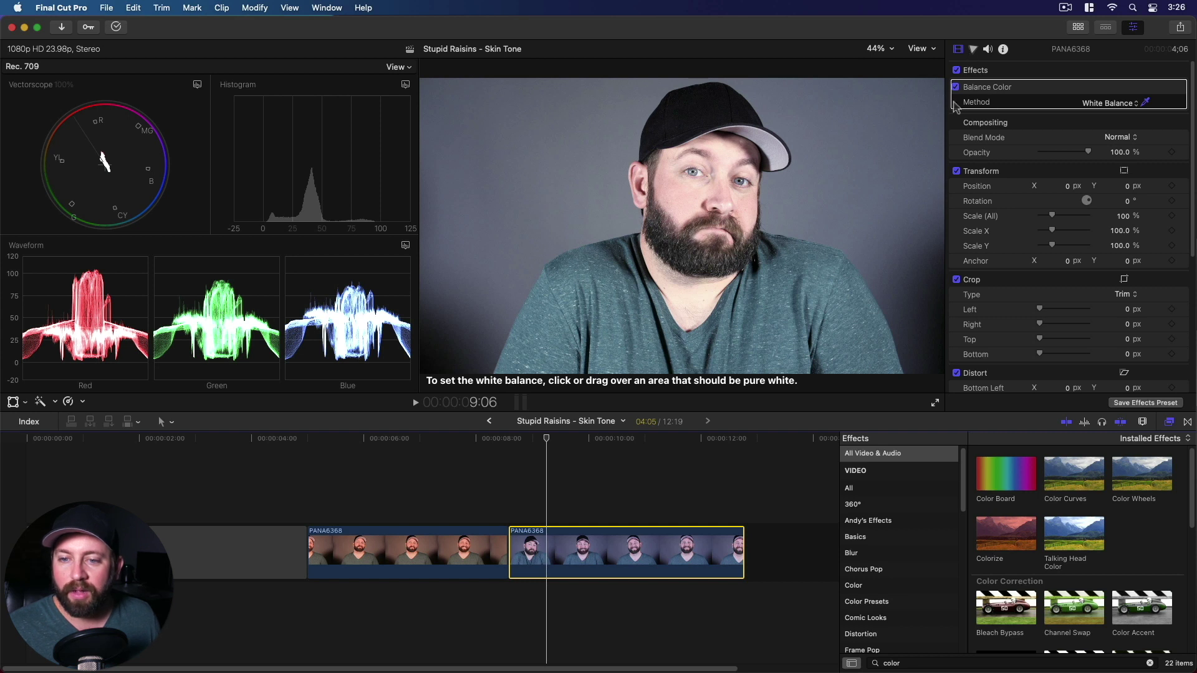
Step: Add Color Wheels 1 to the second clip from the No Corrections list
{"action": "left_click", "coordinate": [973, 50]}
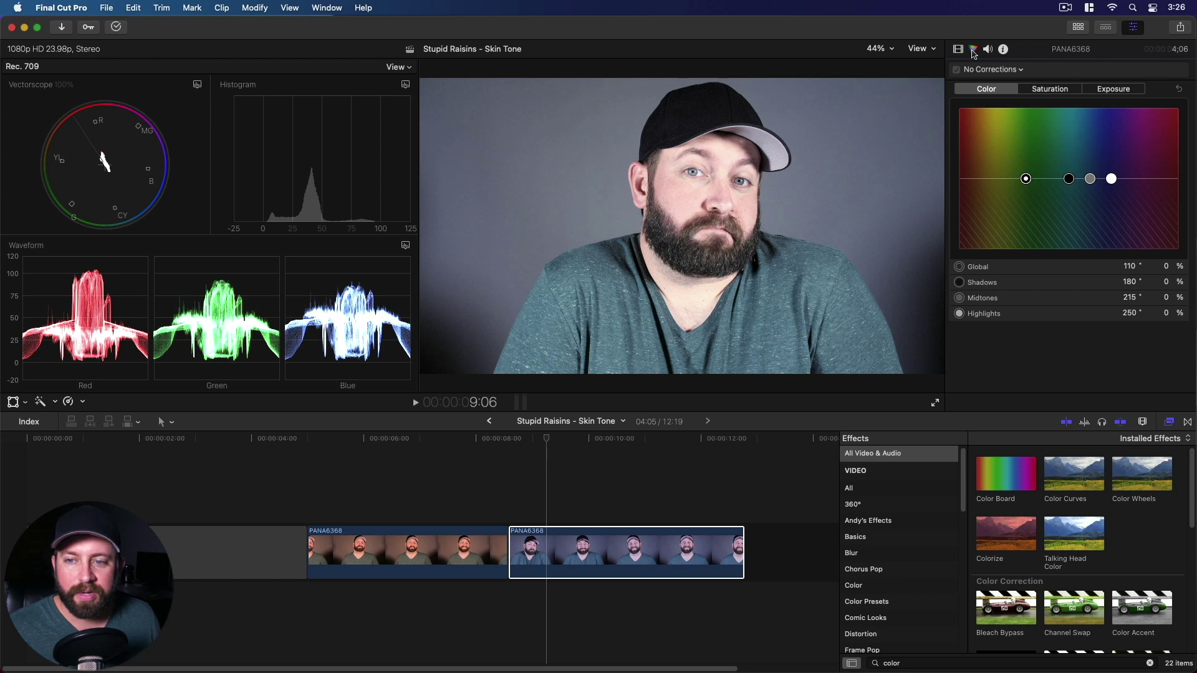
{"action": "left_click", "coordinate": [1021, 70]}
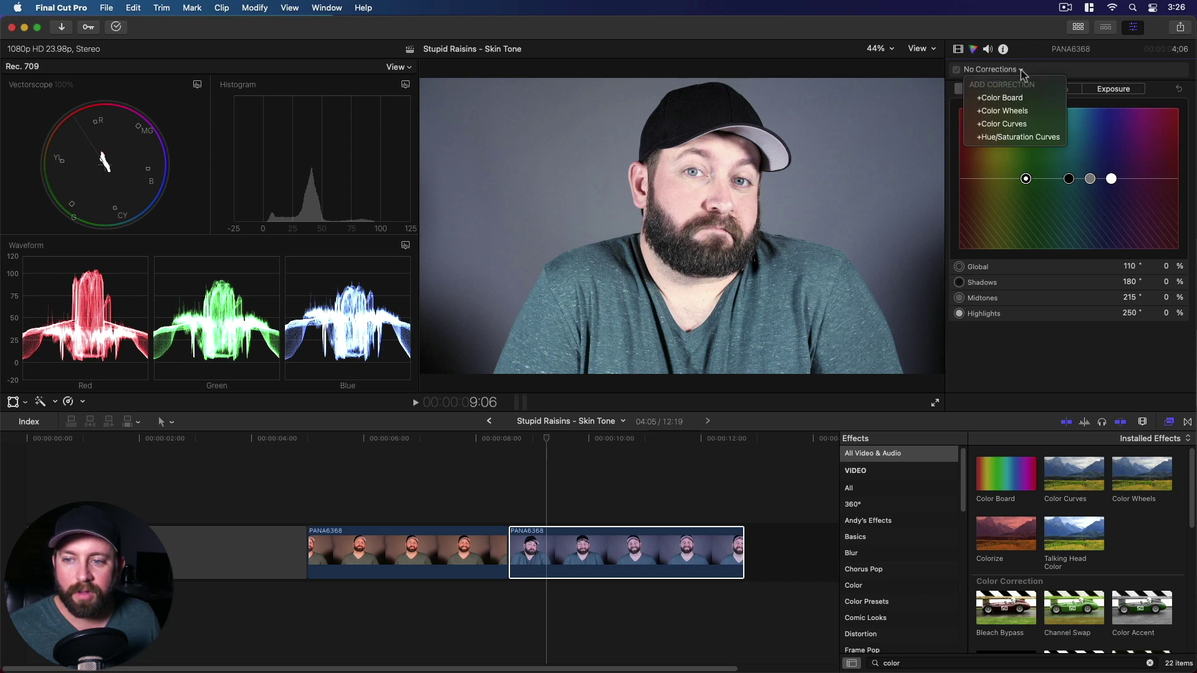
{"action": "left_click", "coordinate": [1021, 113]}
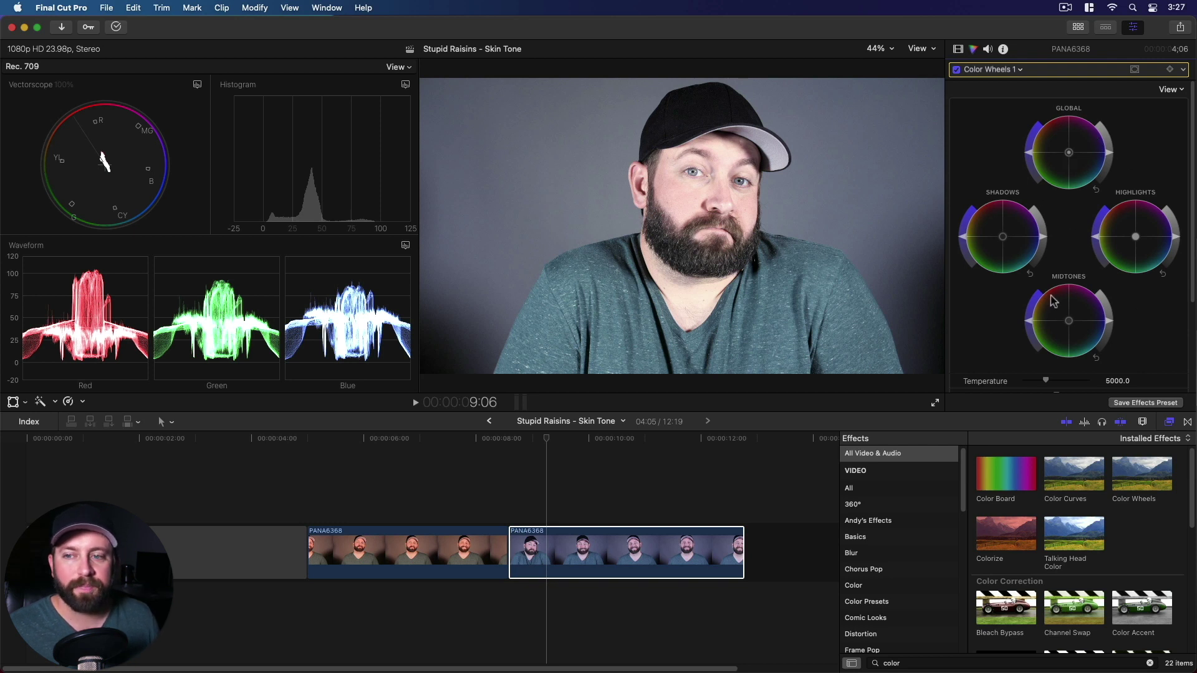
Step: Darken and desaturate the second clip's highlights, darken midtones, then fine-tune highlight tint and midtone warmth
{"action": "left_click_drag", "start_coordinate": [1175, 237], "coordinate": [1171, 253]}
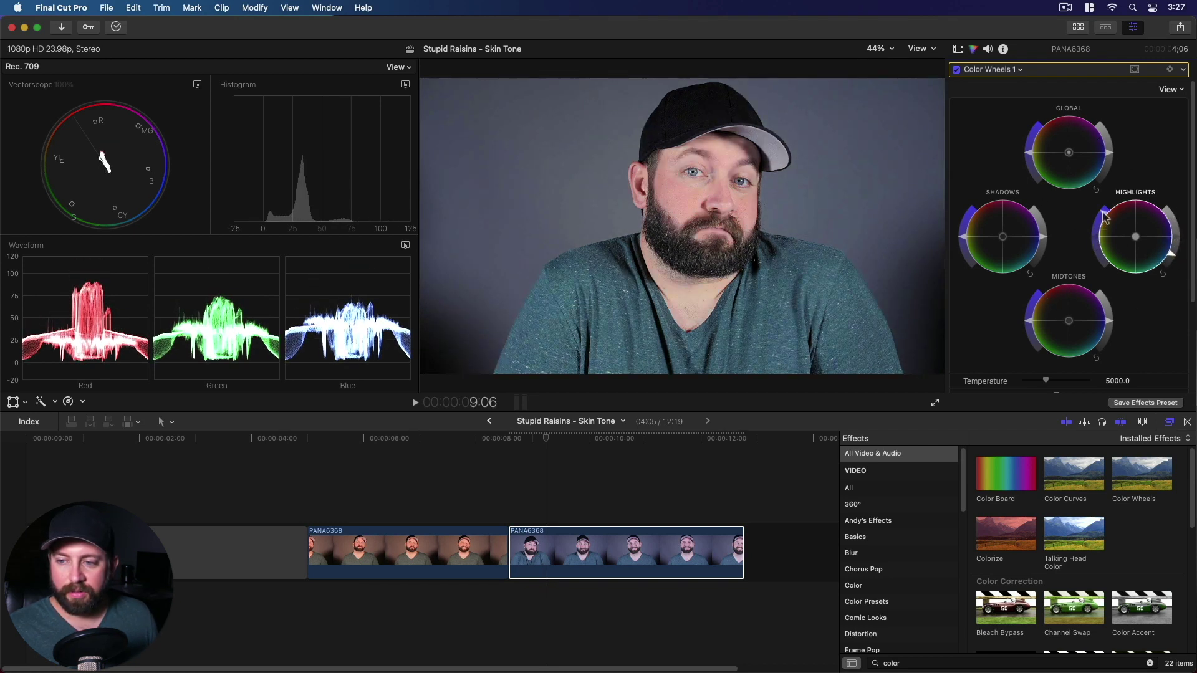
{"action": "left_click_drag", "start_coordinate": [1105, 216], "coordinate": [1103, 243]}
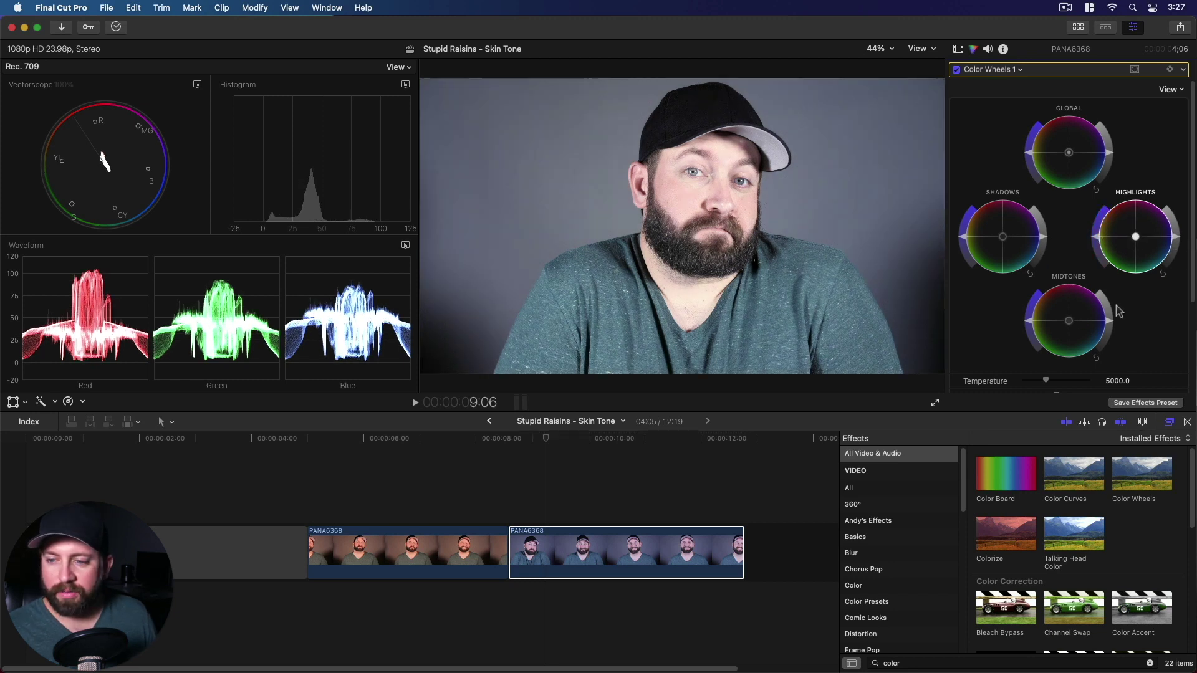
{"action": "left_click_drag", "start_coordinate": [1111, 325], "coordinate": [1099, 351]}
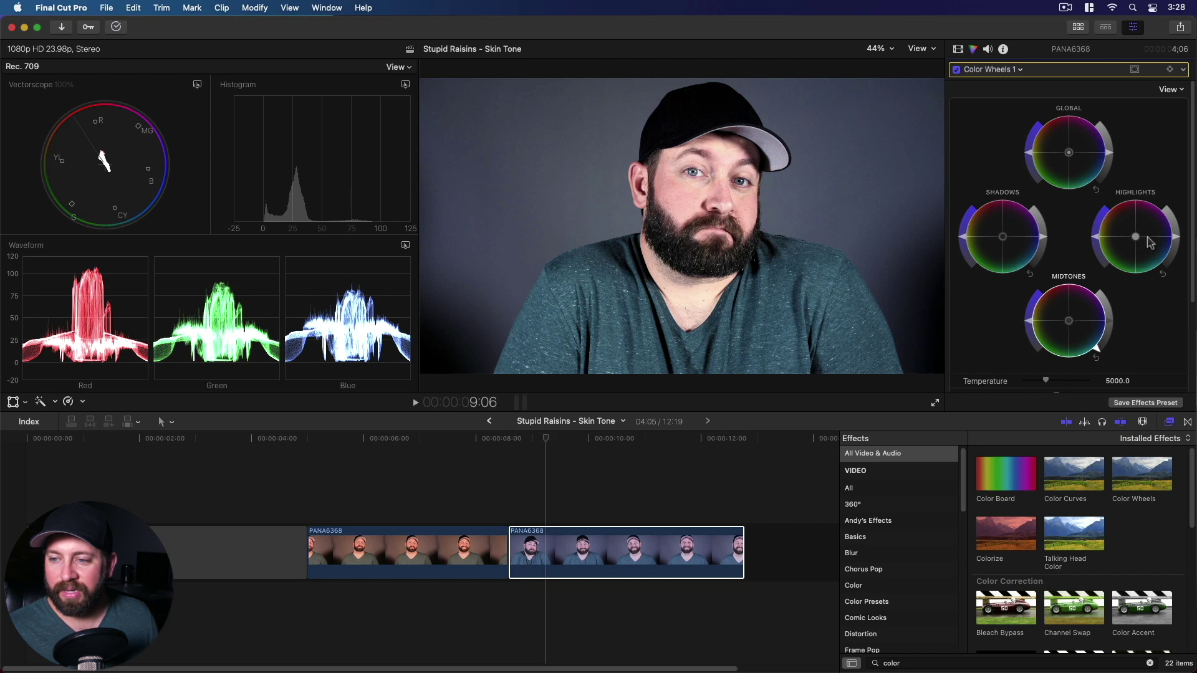
{"action": "mouse_move", "coordinate": [1136, 238]}
{"action": "left_mouse_down"}
{"action": "mouse_move", "coordinate": [1155, 251]}
{"action": "mouse_move", "coordinate": [1138, 242]}
{"action": "mouse_move", "coordinate": [1148, 257]}
{"action": "left_mouse_up"}
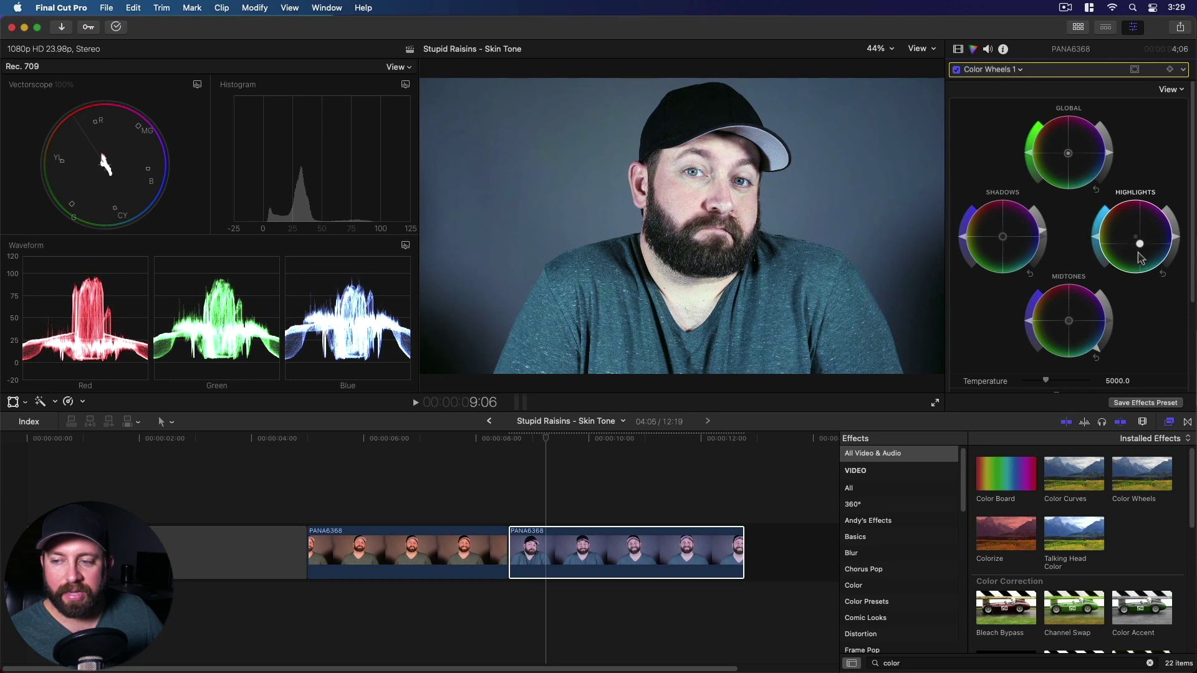
{"action": "left_click_drag", "start_coordinate": [1138, 253], "coordinate": [1152, 256]}
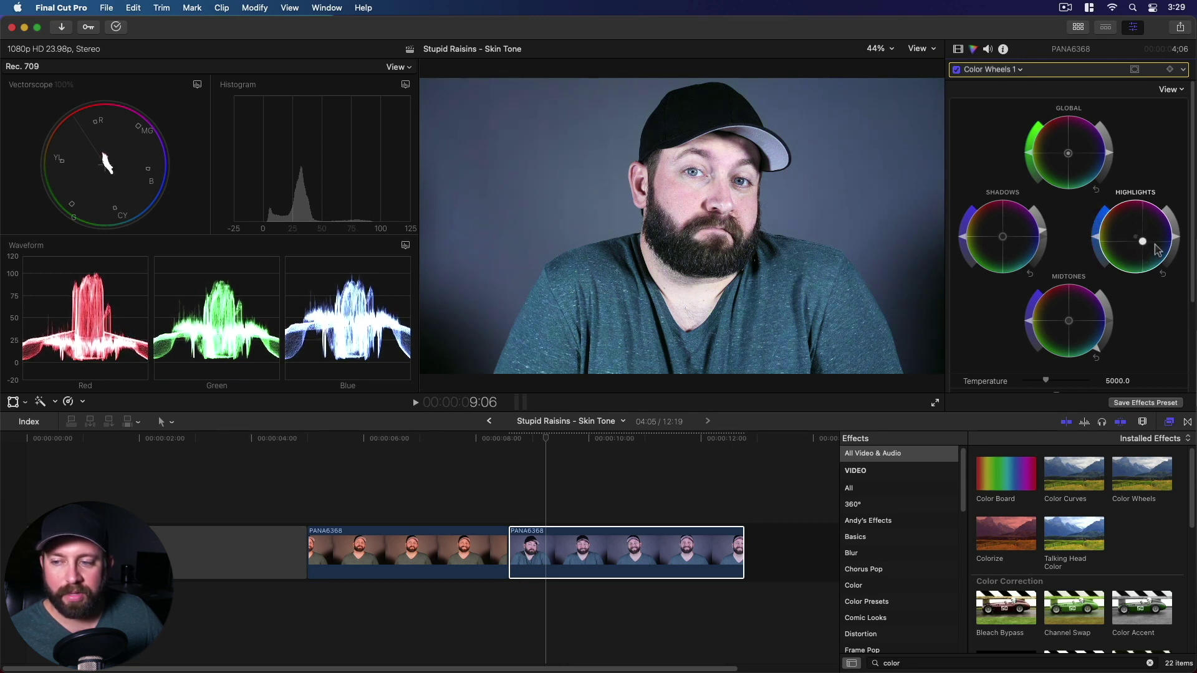
{"action": "mouse_move", "coordinate": [1157, 241]}
{"action": "left_mouse_down"}
{"action": "mouse_move", "coordinate": [1158, 269]}
{"action": "mouse_move", "coordinate": [1176, 274]}
{"action": "mouse_move", "coordinate": [1190, 216]}
{"action": "mouse_move", "coordinate": [1190, 237]}
{"action": "mouse_move", "coordinate": [1132, 278]}
{"action": "mouse_move", "coordinate": [1159, 271]}
{"action": "mouse_move", "coordinate": [1141, 245]}
{"action": "left_mouse_up"}
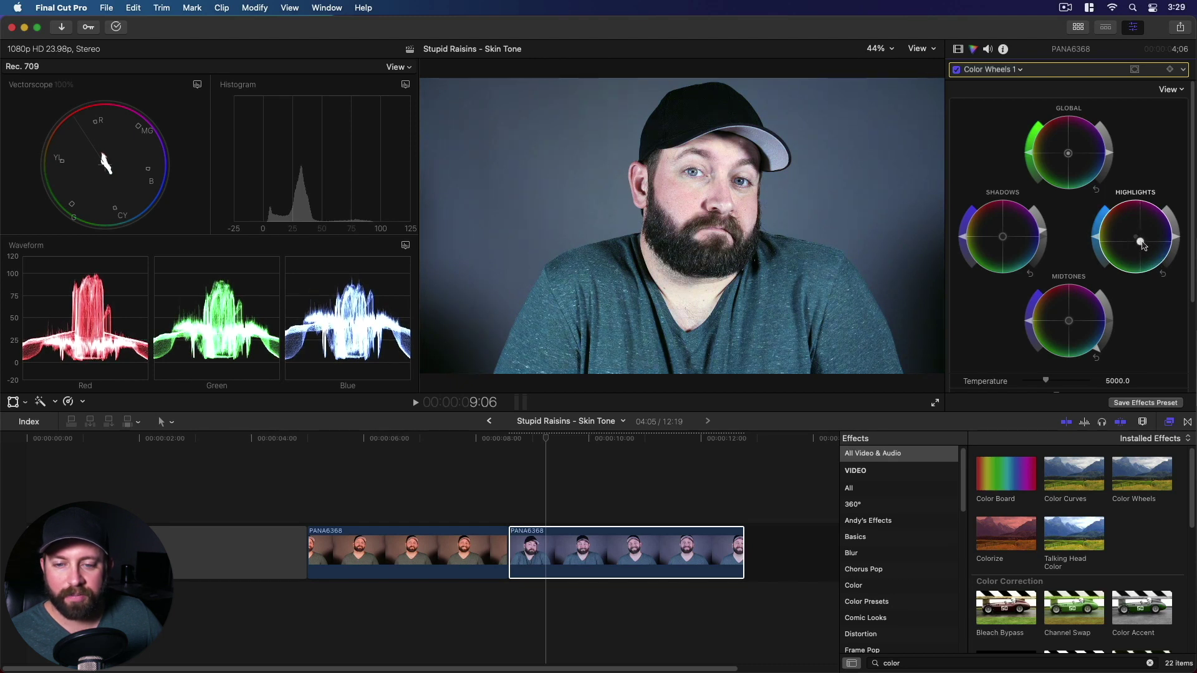
{"action": "left_click_drag", "start_coordinate": [1069, 321], "coordinate": [1070, 301]}
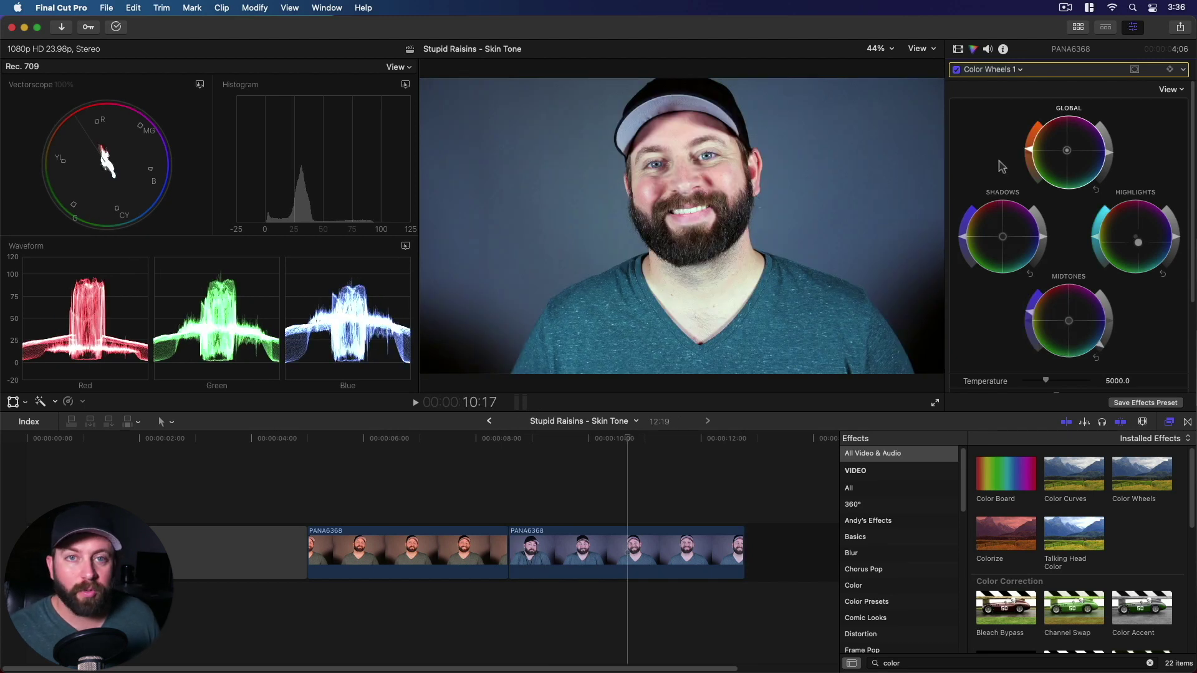
Step: Crop the first clip to a small patch around the man's eyes to isolate skin tones
{"action": "left_click", "coordinate": [1020, 70]}
{"action": "left_click", "coordinate": [1018, 70]}
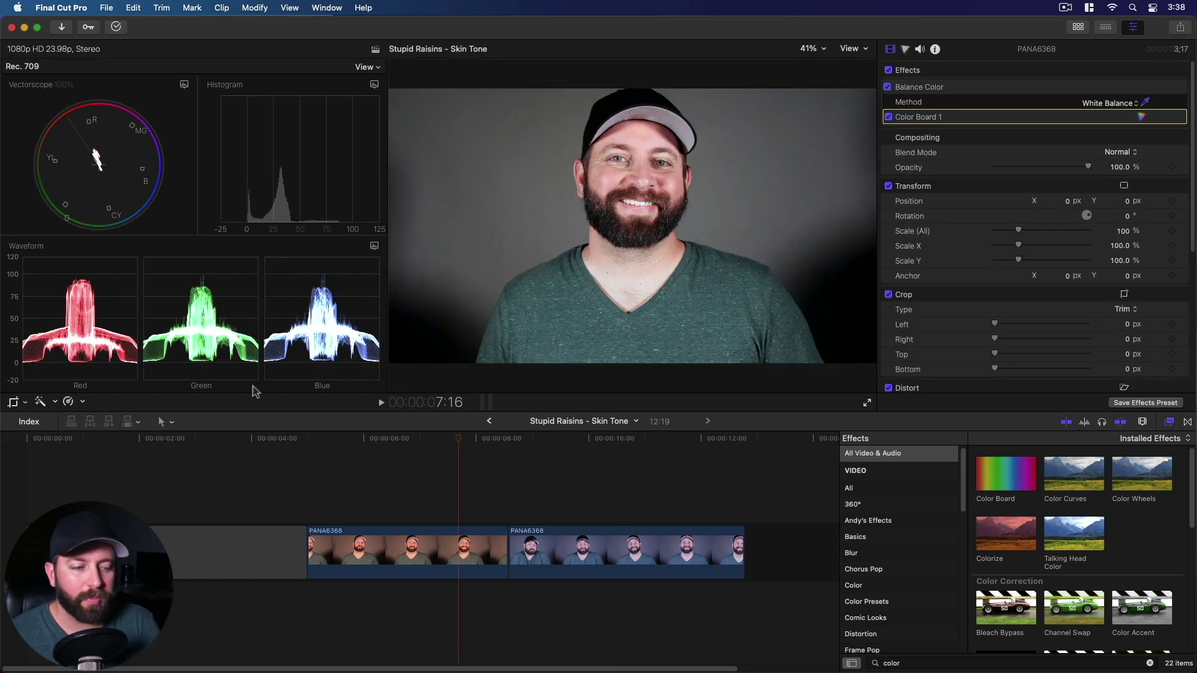
{"action": "left_click", "coordinate": [15, 403]}
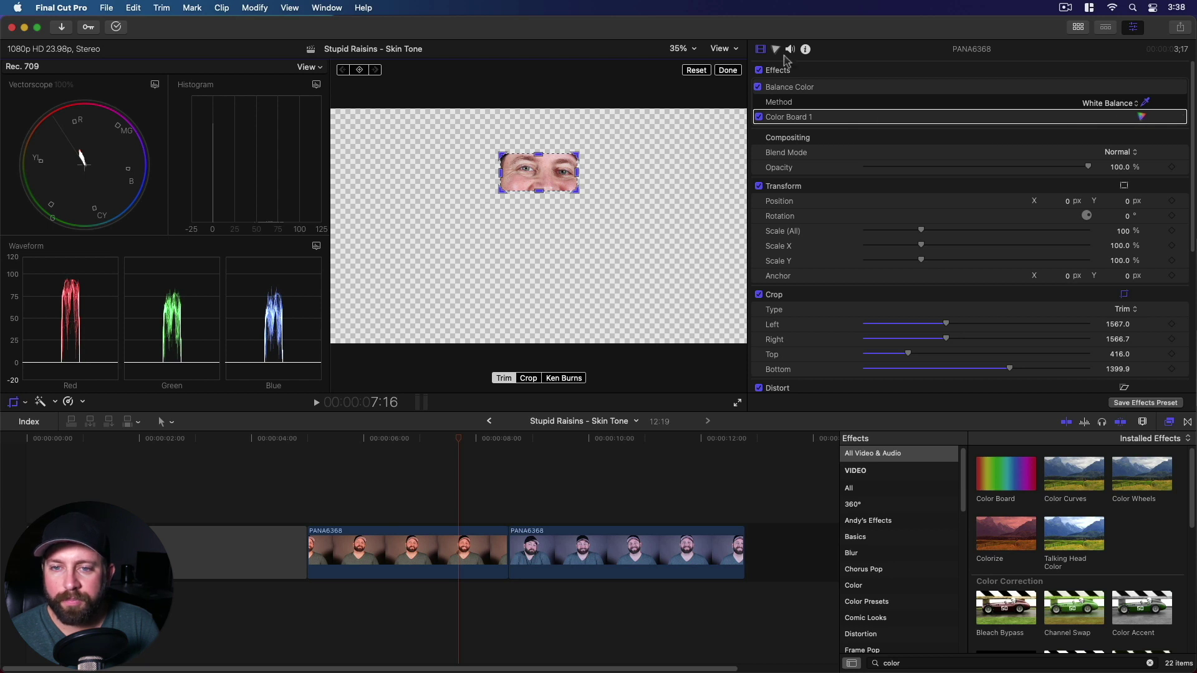
{"action": "left_click", "coordinate": [1143, 118]}
Step: Add a Color Wheels correction warming the first clip's global and midtone colour, then reset its crop
{"action": "left_click", "coordinate": [815, 69]}
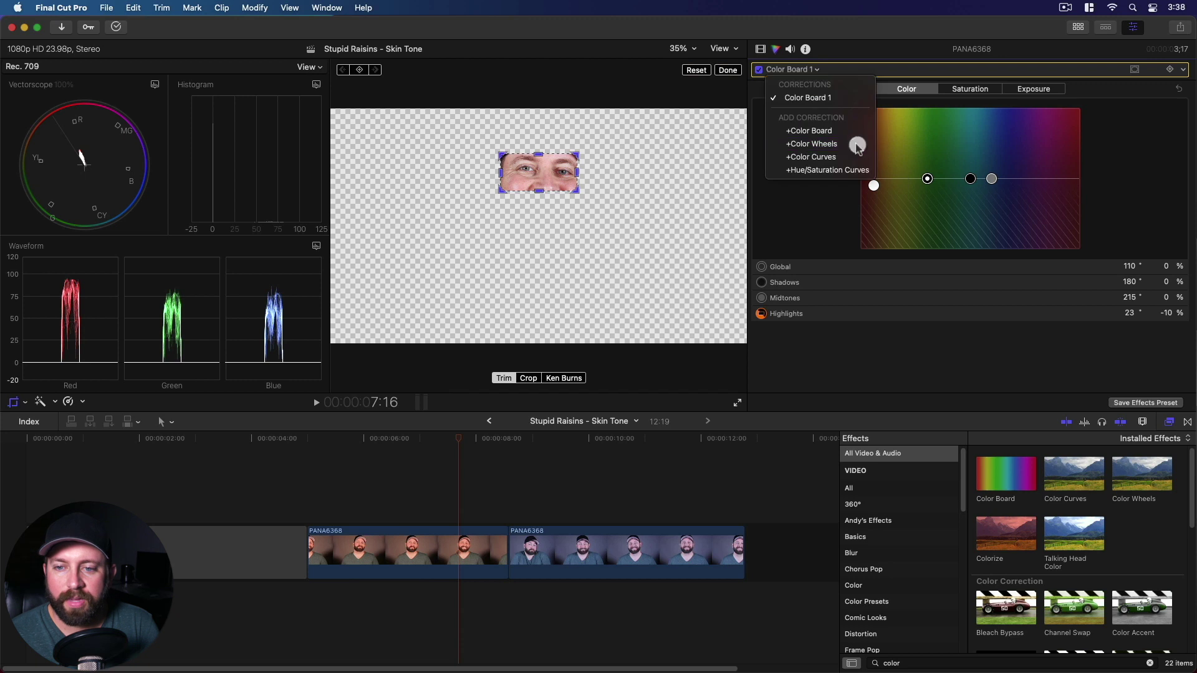
{"action": "left_click", "coordinate": [854, 148]}
{"action": "left_click_drag", "start_coordinate": [968, 159], "coordinate": [1025, 227]}
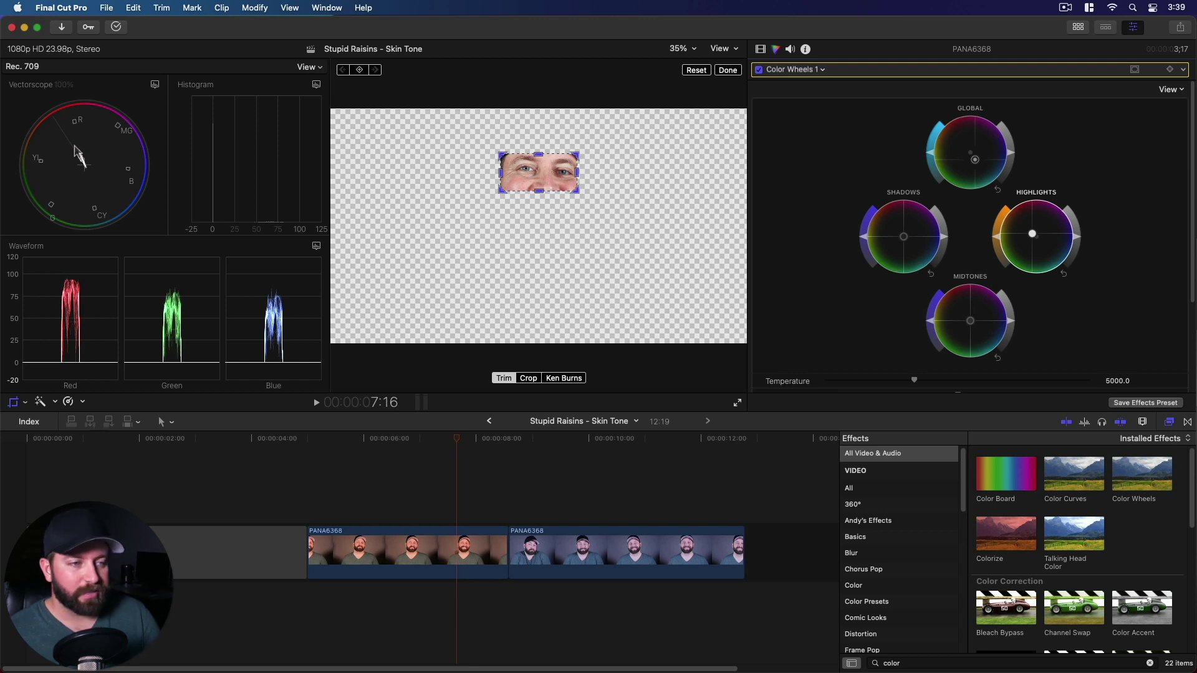
{"action": "left_click_drag", "start_coordinate": [975, 160], "coordinate": [958, 150]}
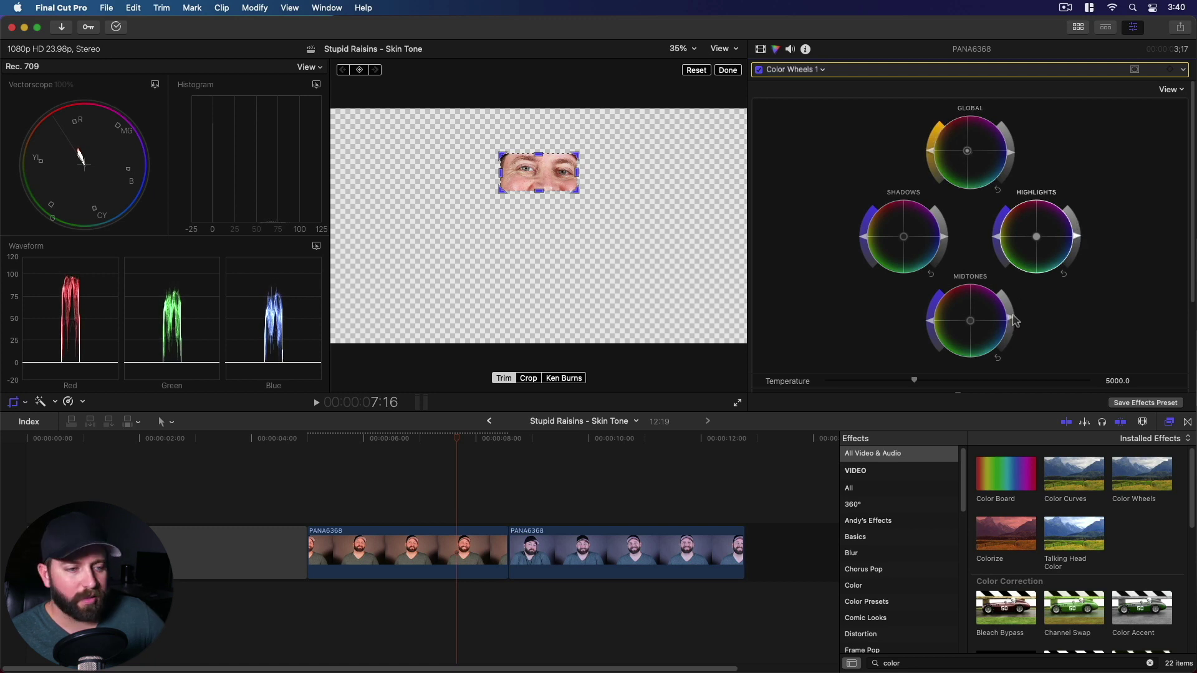
{"action": "left_click_drag", "start_coordinate": [1015, 313], "coordinate": [1013, 337]}
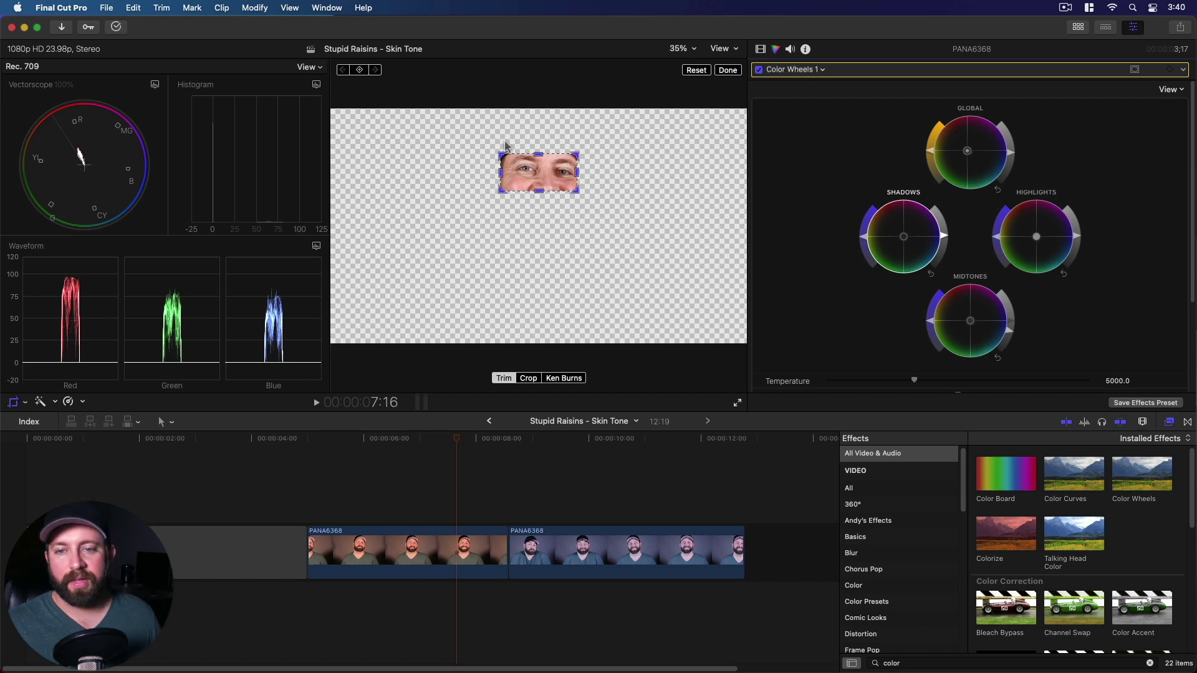
{"action": "left_click", "coordinate": [696, 70]}
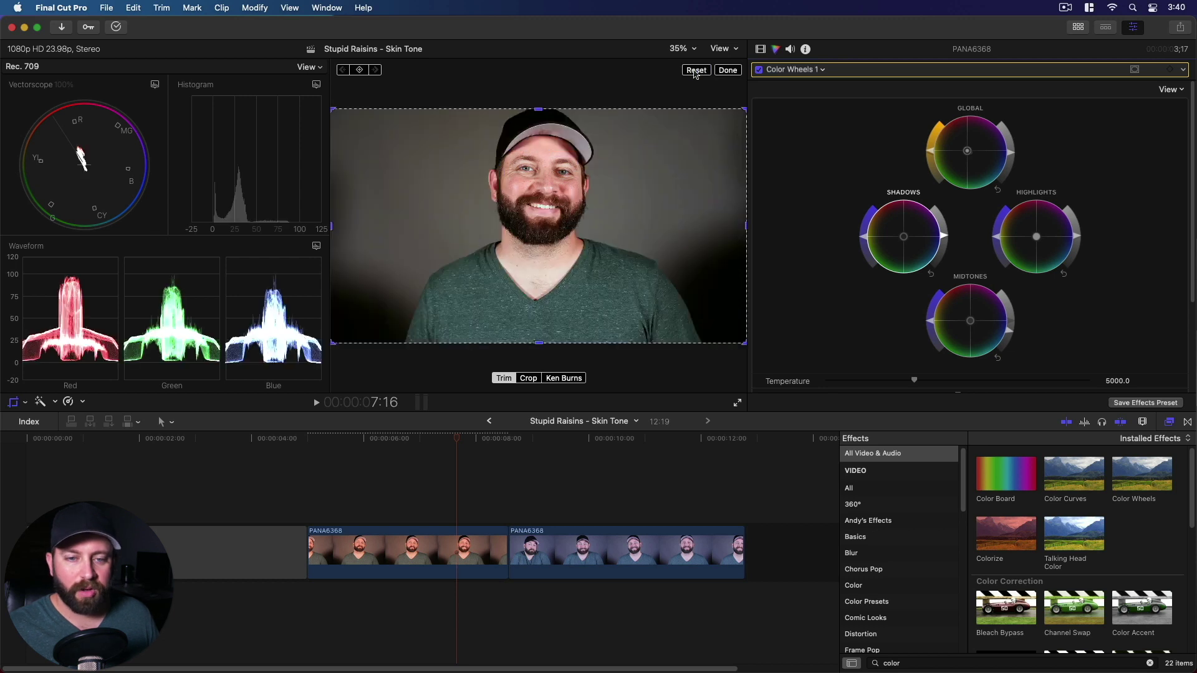
Step: Finish the crop and play back the clips to compare the men's skin tones
{"action": "left_click", "coordinate": [728, 70]}
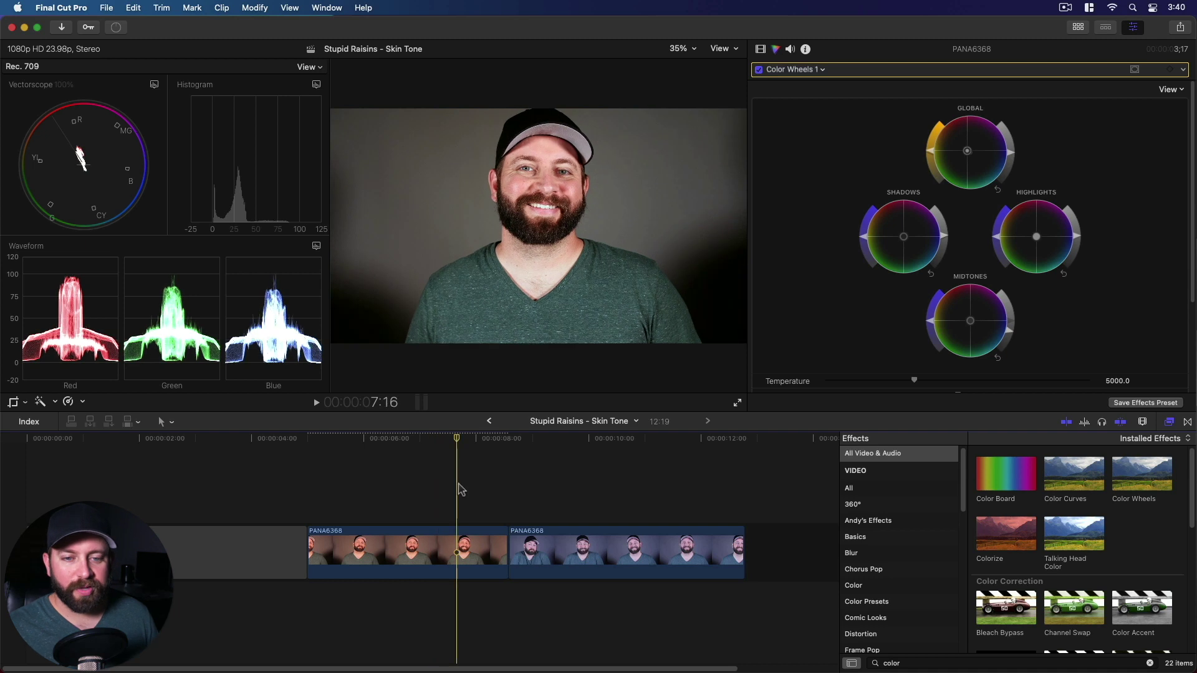
{"action": "key", "text": "space"}
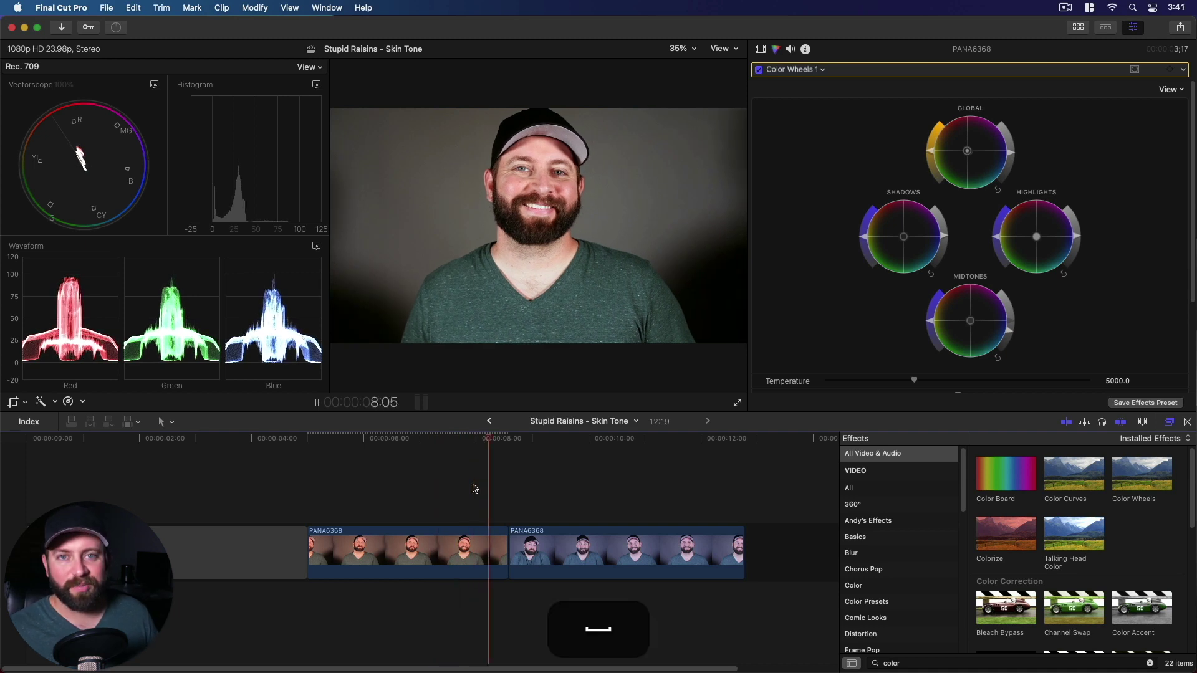